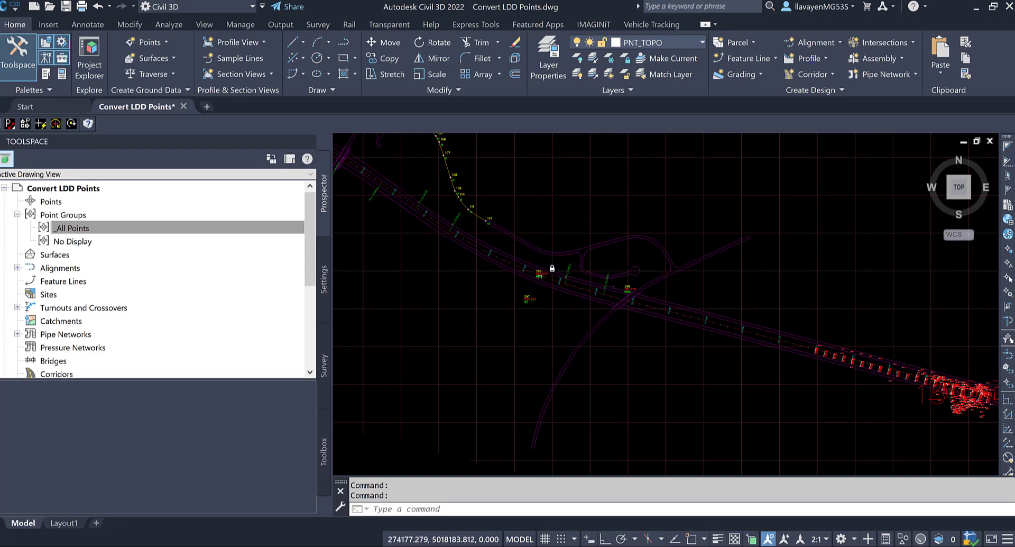
Select _All Points and Points in Prospector, then zoom in on point 247 near the road crossing
left_click(59, 228)
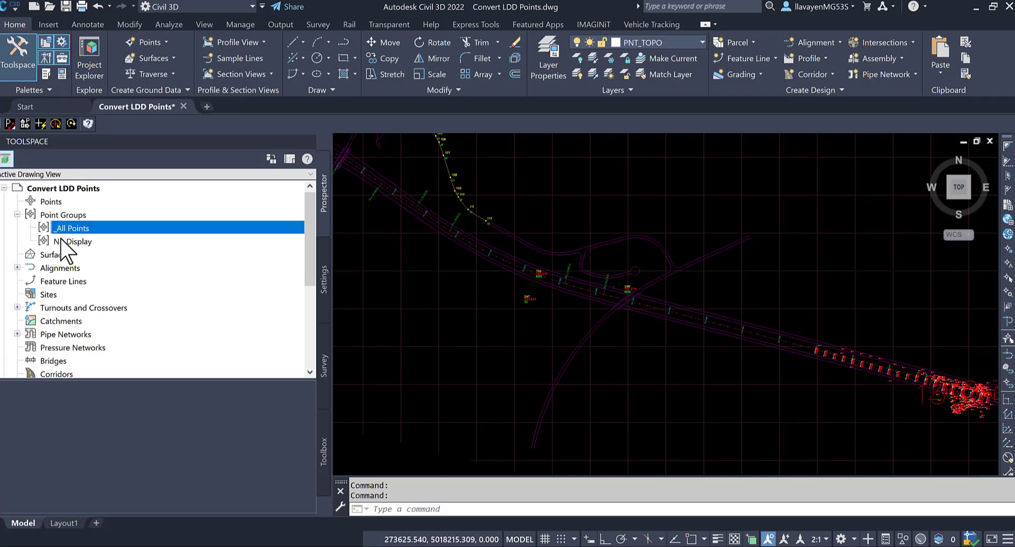
left_click(51, 203)
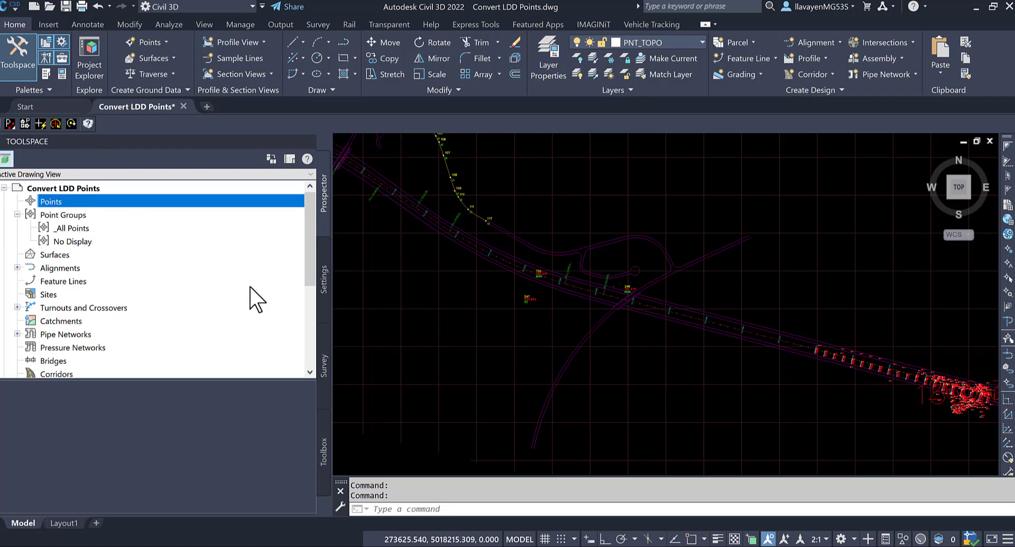
scroll(536, 268, "up", 2)
scroll(541, 273, "up", 2)
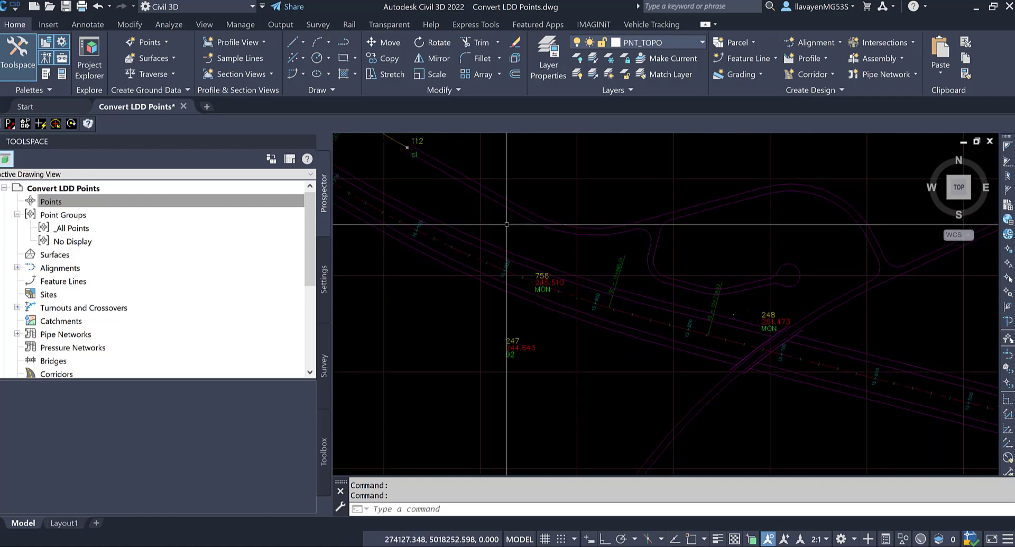
key("Return")
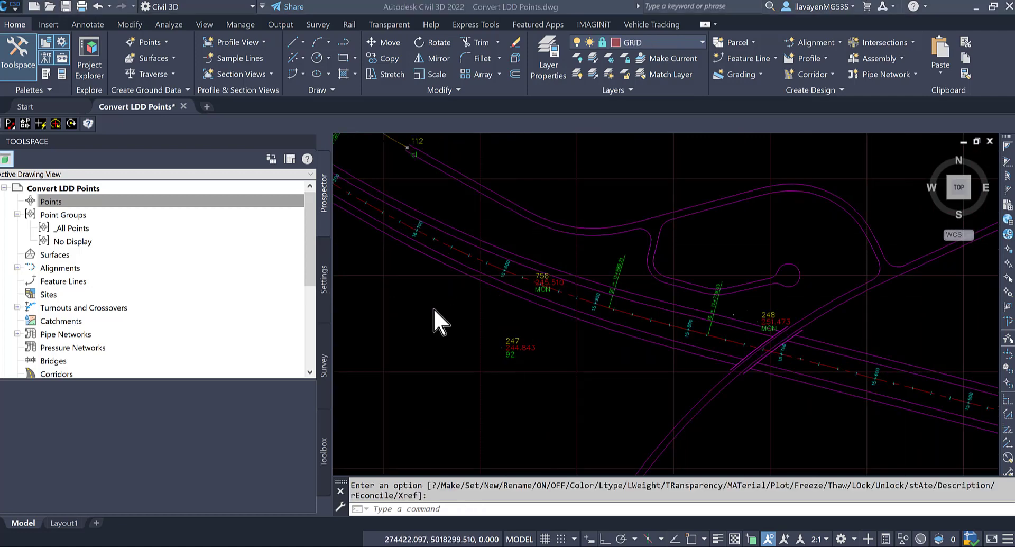
left_click(525, 334)
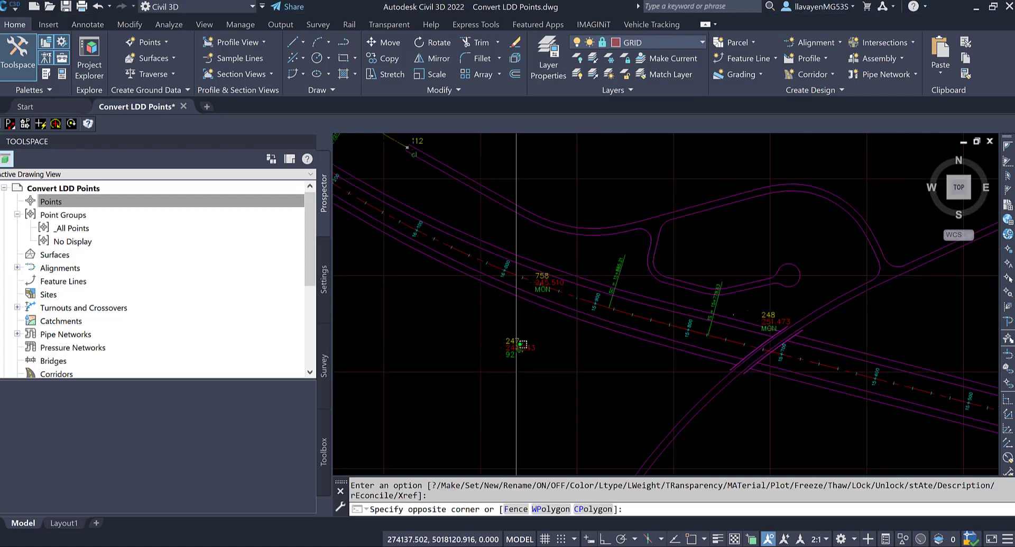
Select point 247 and check in Properties that its layer is PNT_CONTROL
left_click(498, 351)
right_click(530, 352)
left_click(569, 448)
left_click_drag(361, 211, 207, 216)
key("Escape")
left_click(489, 336)
left_click(508, 348)
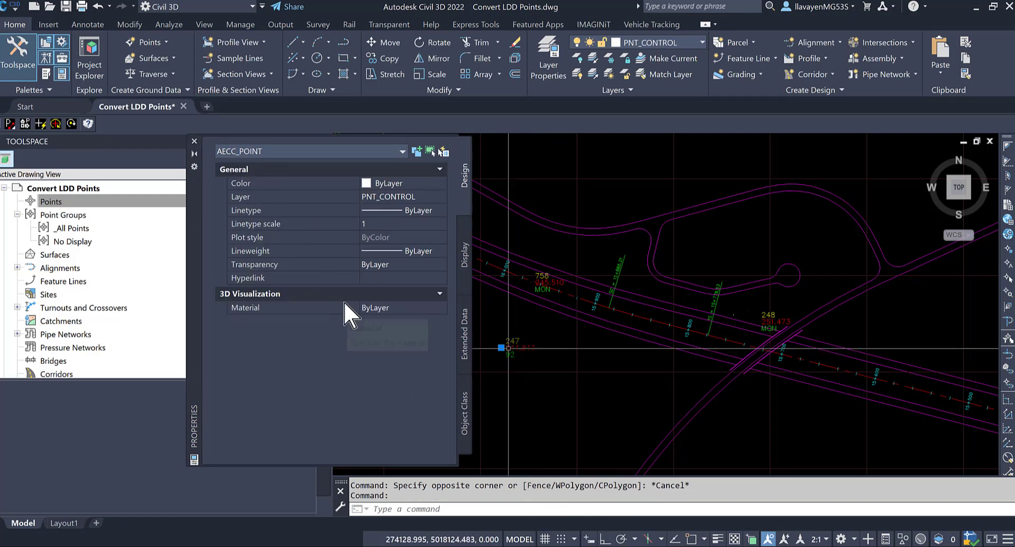
left_click(194, 142)
Pan around the corridor's red points and center the road crossing with point 248
middle_click_drag(508, 222, 709, 353)
middle_click_drag(547, 181, 560, 198)
mouse_move(856, 365)
middle_mouse_down()
mouse_move(541, 204)
mouse_move(519, 211)
middle_mouse_up()
middle_click_drag(735, 339, 513, 227)
middle_click_drag(773, 302, 503, 227)
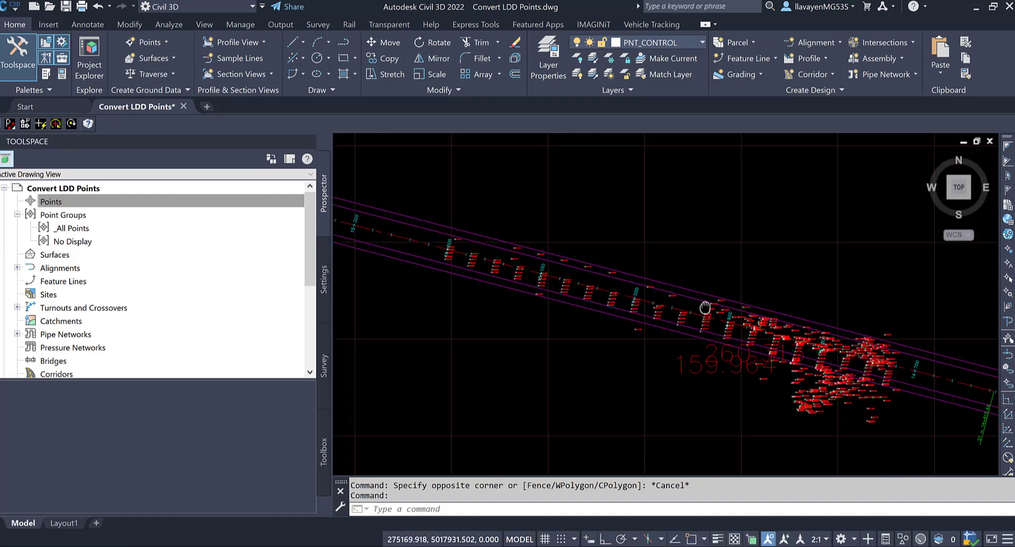
middle_click_drag(577, 275, 746, 330)
middle_click_drag(351, 272, 567, 321)
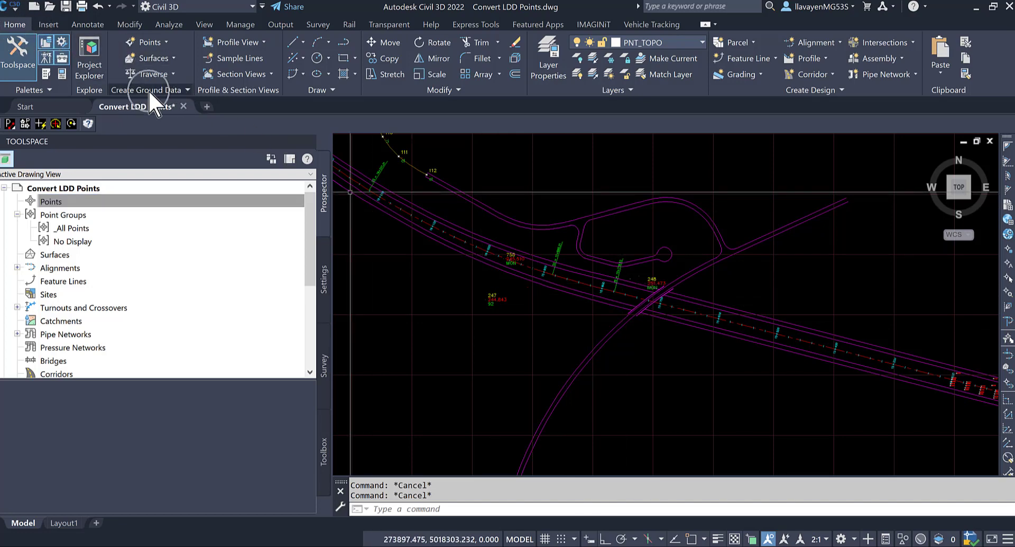
Convert the drawing's Land Desktop points into COGO points using the default conversion settings
left_click(160, 45)
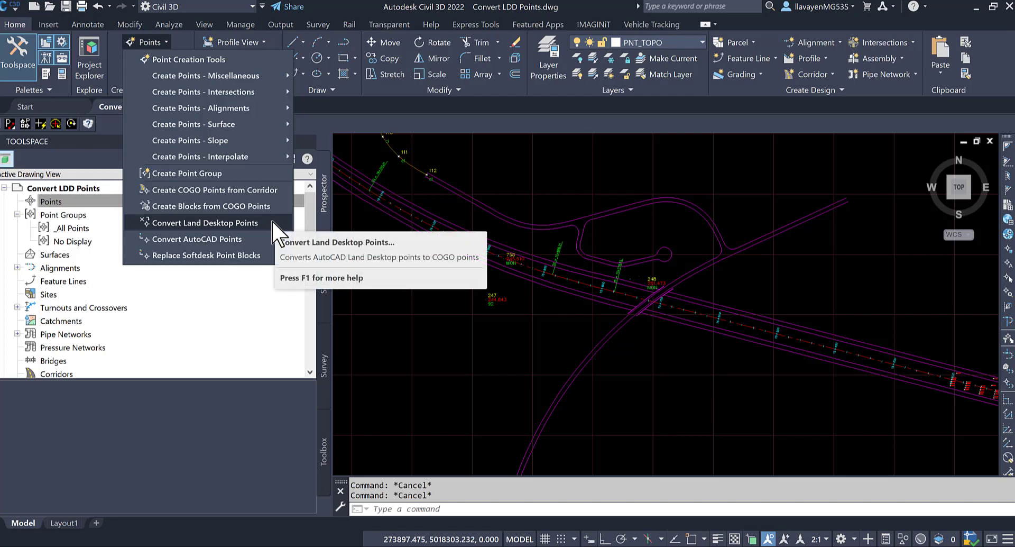
left_click(248, 223)
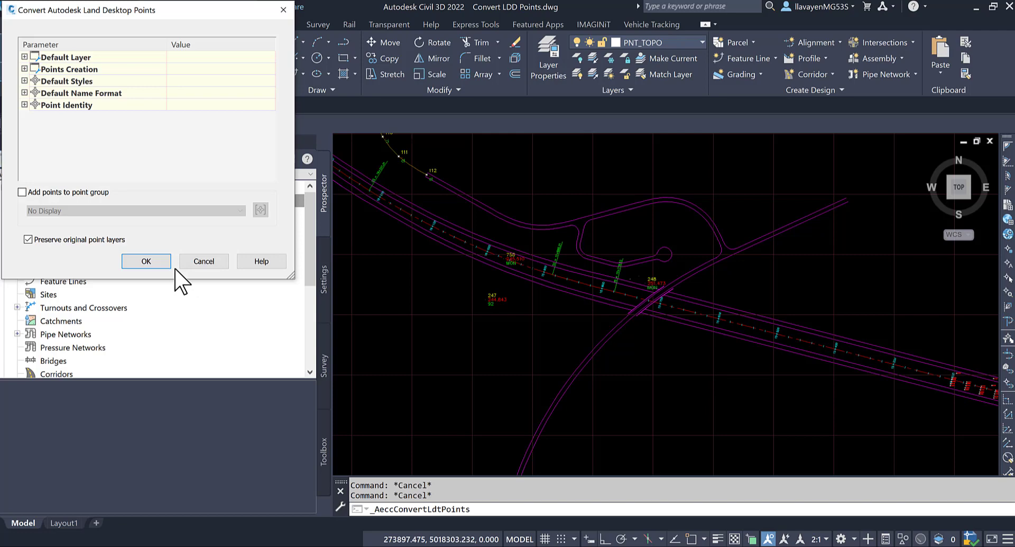
left_click(157, 261)
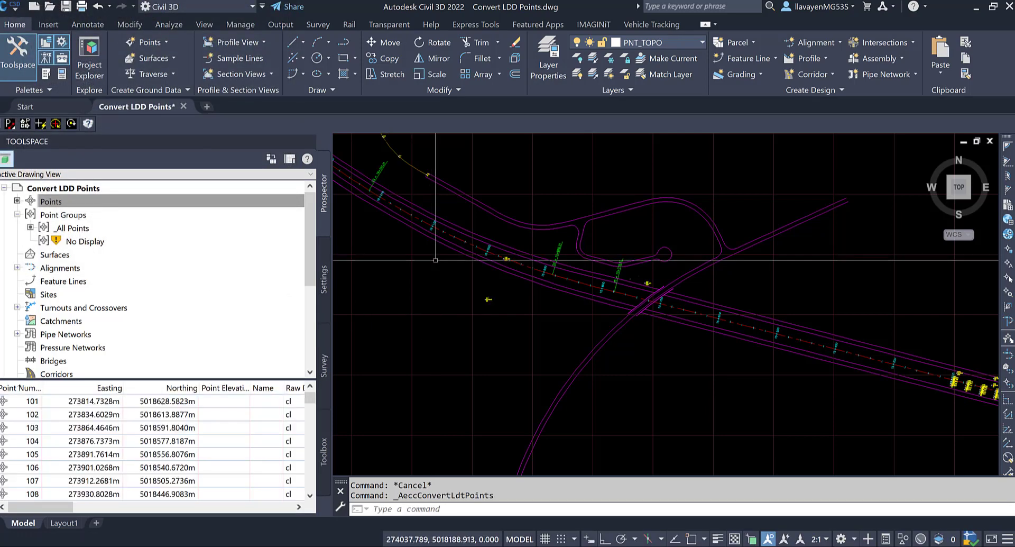
scroll(454, 211, "up", 3)
scroll(456, 207, "up", 4)
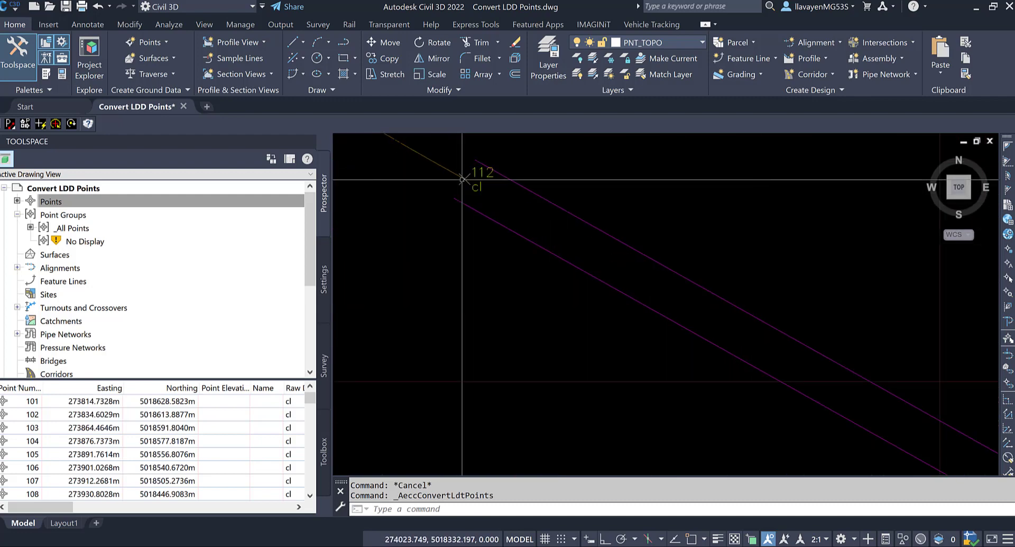
scroll(463, 181, "down", 5)
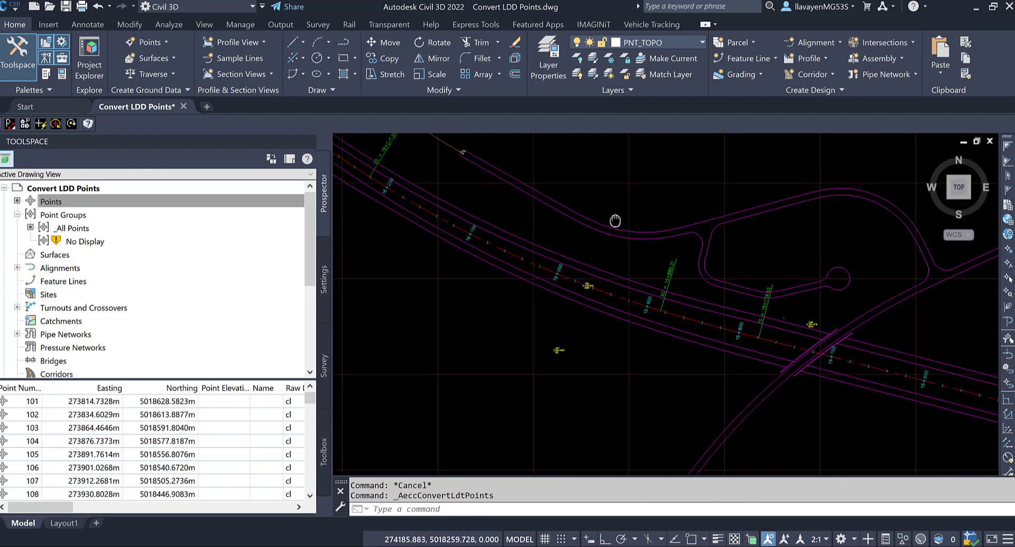
scroll(587, 284, "up", 5)
scroll(587, 284, "down", 8)
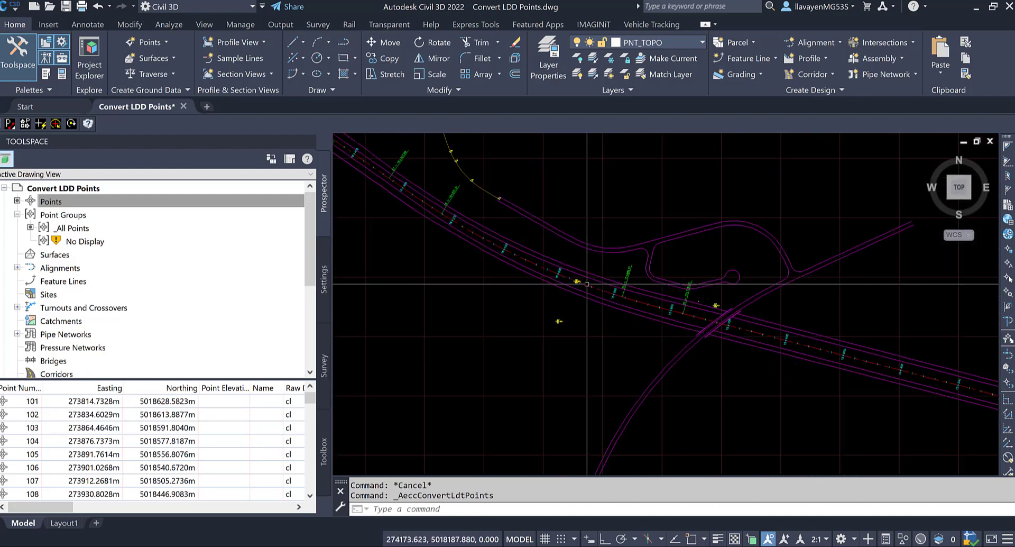
scroll(646, 343, "up", 7)
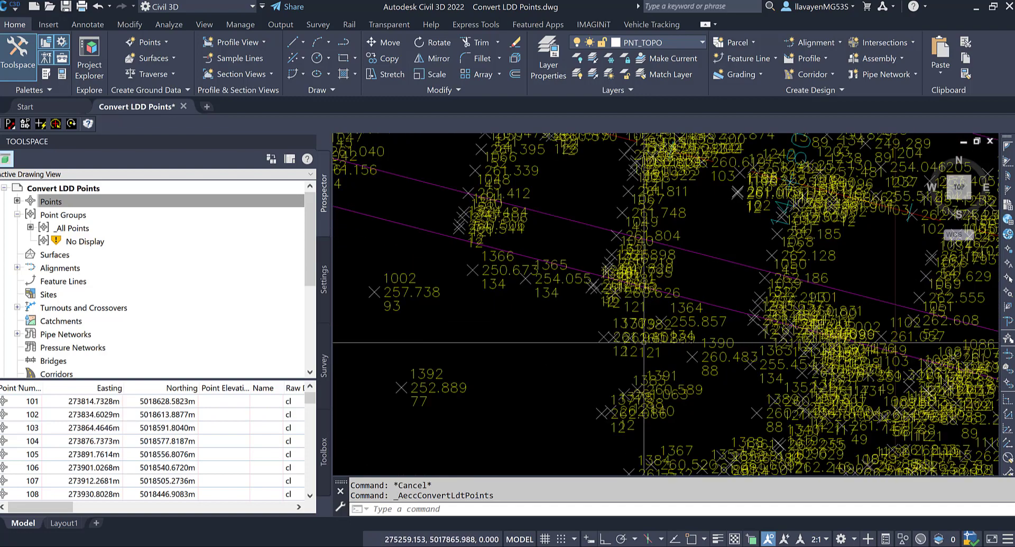
scroll(645, 343, "down", 8)
mouse_move(586, 241)
middle_mouse_down()
mouse_move(541, 355)
mouse_move(575, 275)
mouse_move(802, 328)
middle_mouse_up()
middle_click_drag(616, 306, 710, 316)
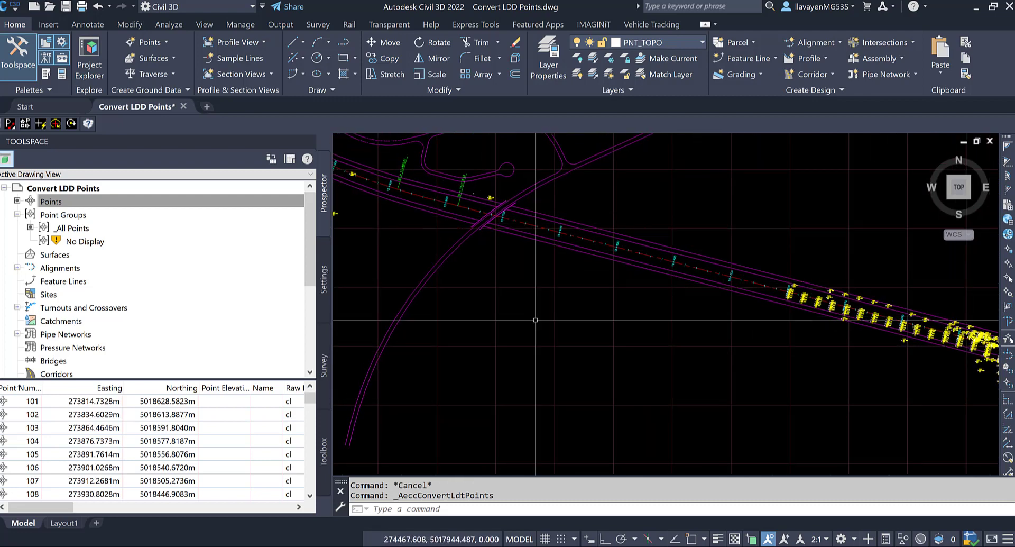
middle_click_drag(466, 266, 501, 275)
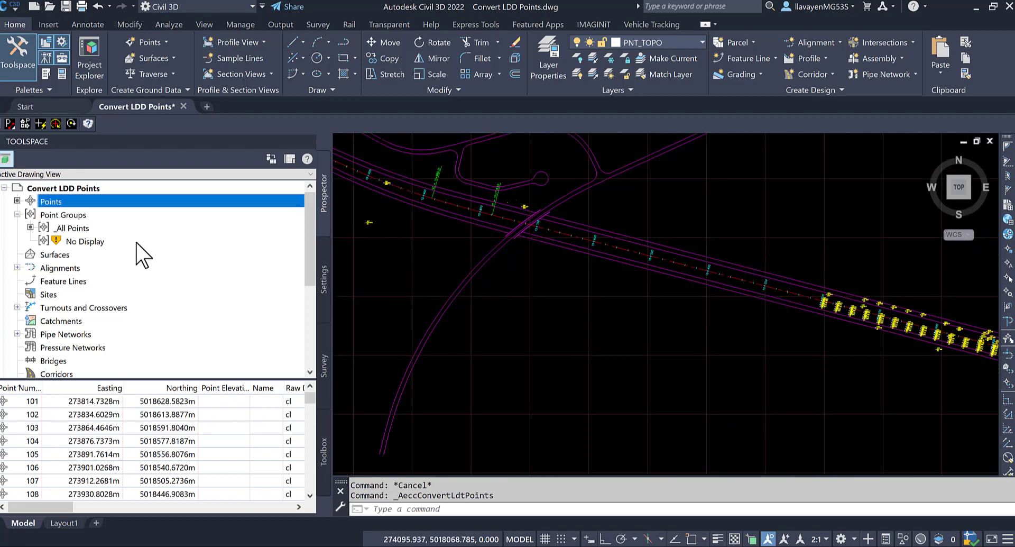
Refresh the Point Groups collection and update the out-of-date No Display group
left_click(90, 215)
right_click(91, 215)
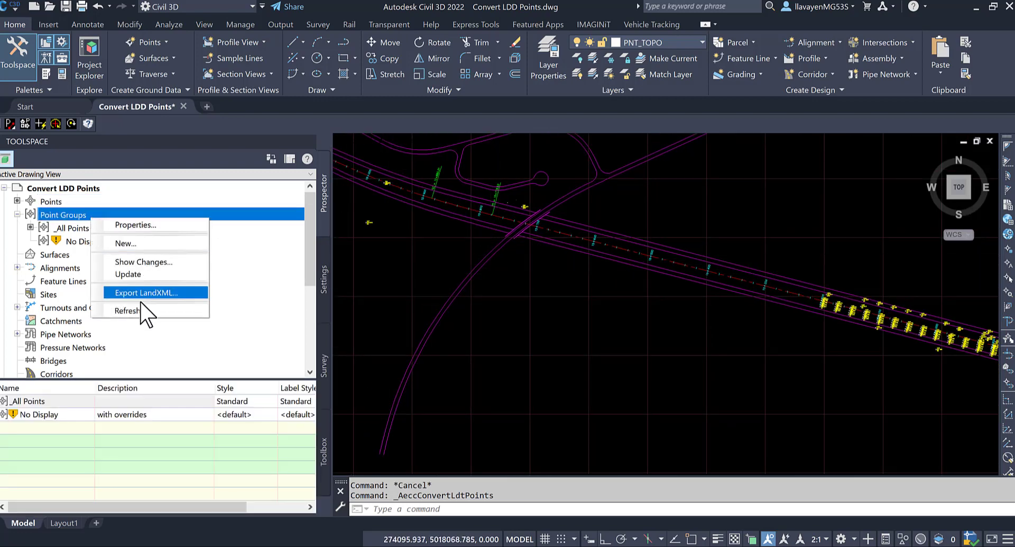
left_click(140, 311)
right_click(113, 218)
left_click(139, 273)
In Point Group Properties, move No Display above _All Points and apply the order
right_click(113, 217)
left_click(153, 222)
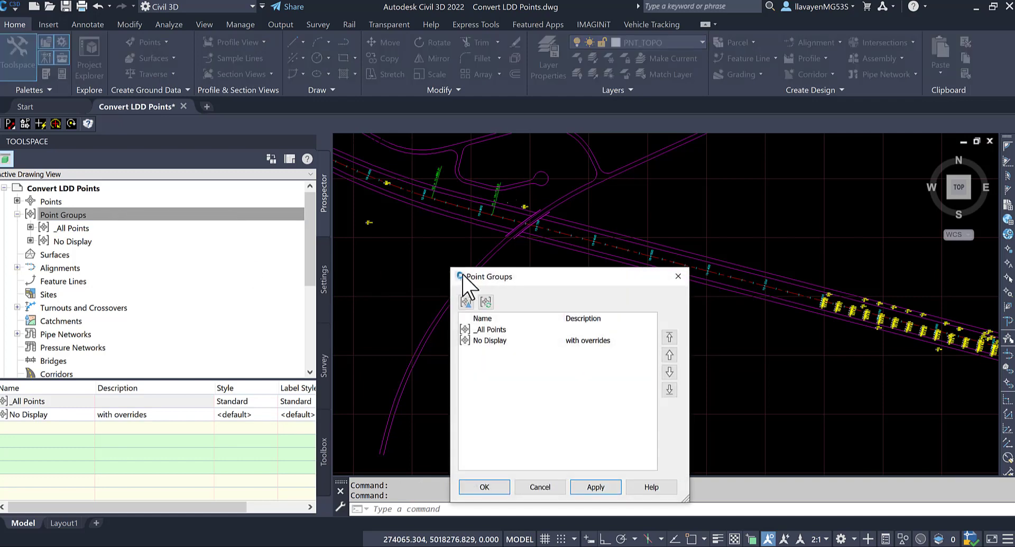
left_click_drag(470, 280, 225, 169)
left_click(383, 233)
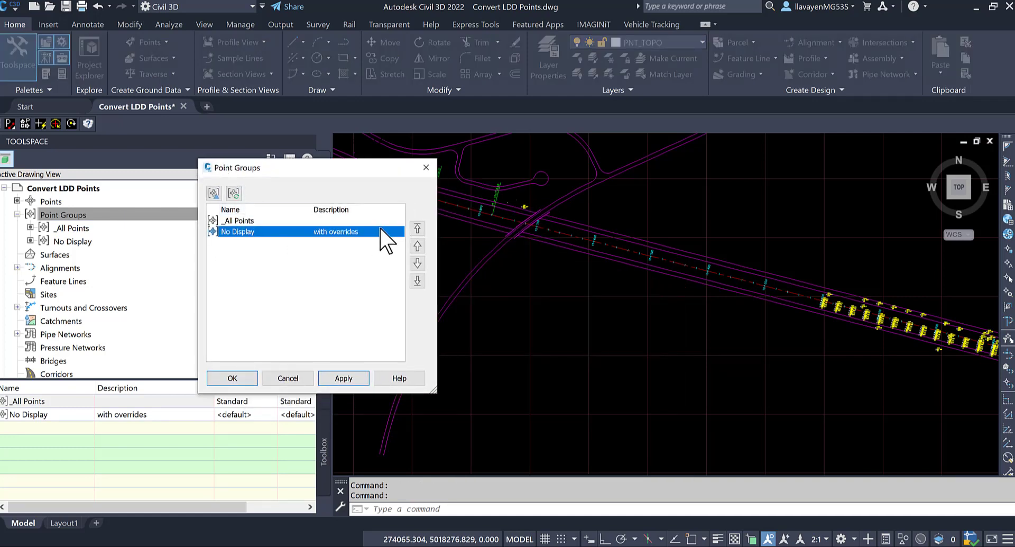
left_click(417, 246)
left_click(232, 378)
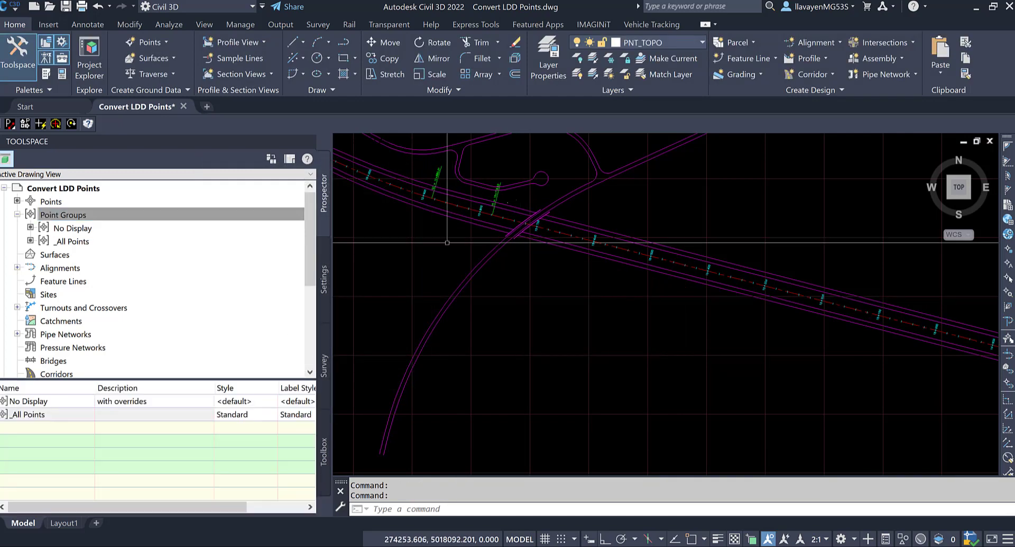
scroll(449, 243, "down", 3)
scroll(449, 243, "up", 2)
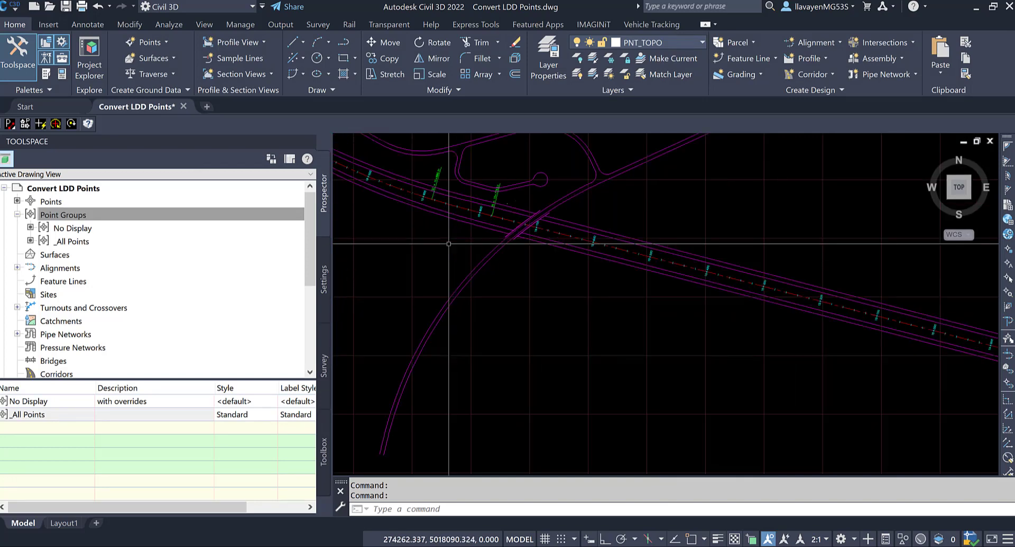
Reorder the point groups with No Display below _All Points so survey points display
right_click(163, 217)
left_click(227, 220)
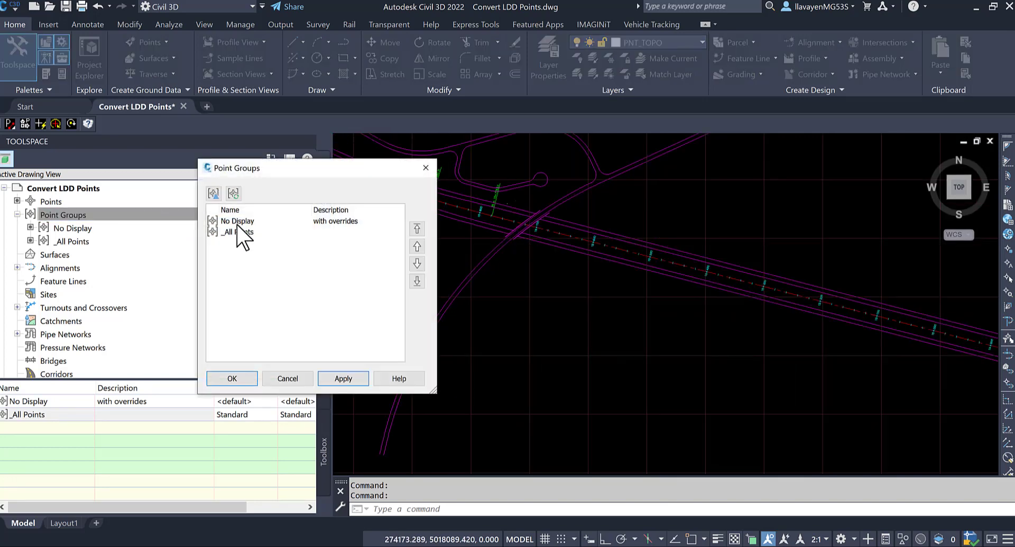
left_click(416, 279)
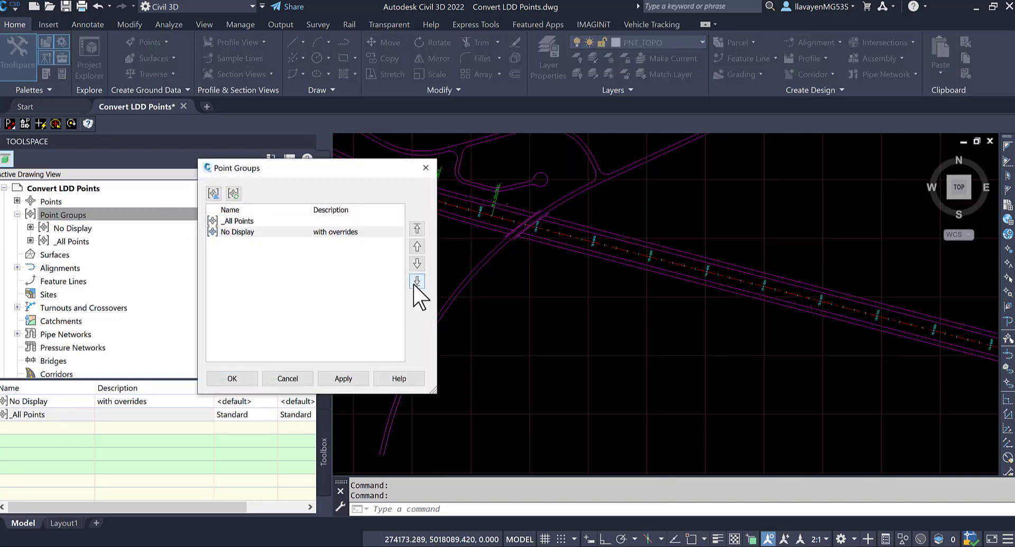
left_click(232, 378)
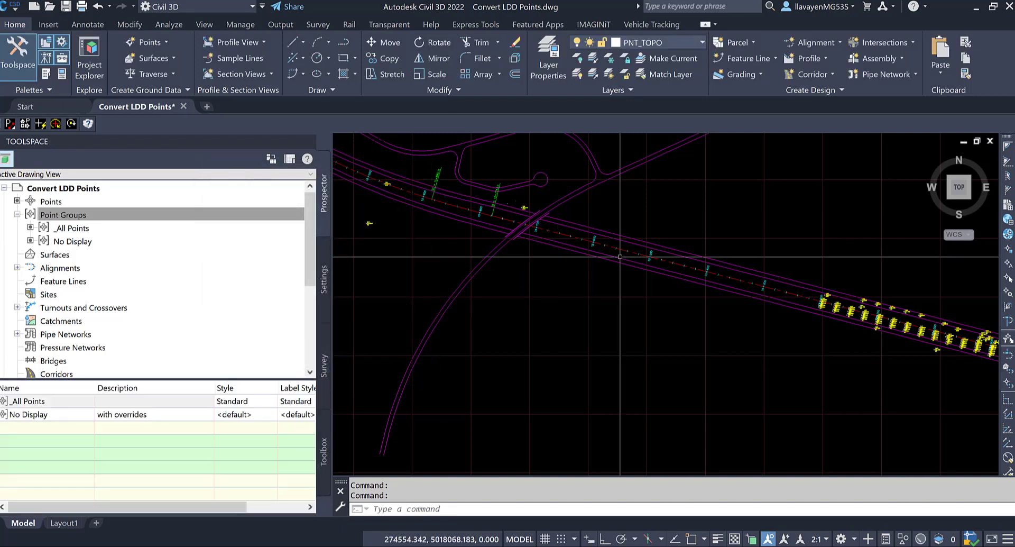
middle_click_drag(542, 190, 697, 226)
Create a New DescKey Set under Point > Description Key Sets in Settings
scroll(759, 282, "up", 6)
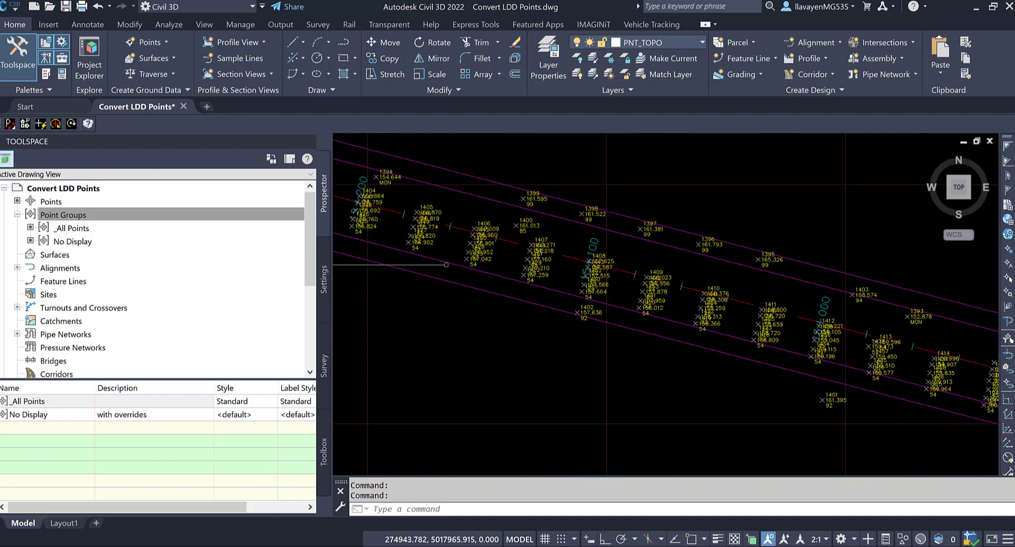
left_click(328, 262)
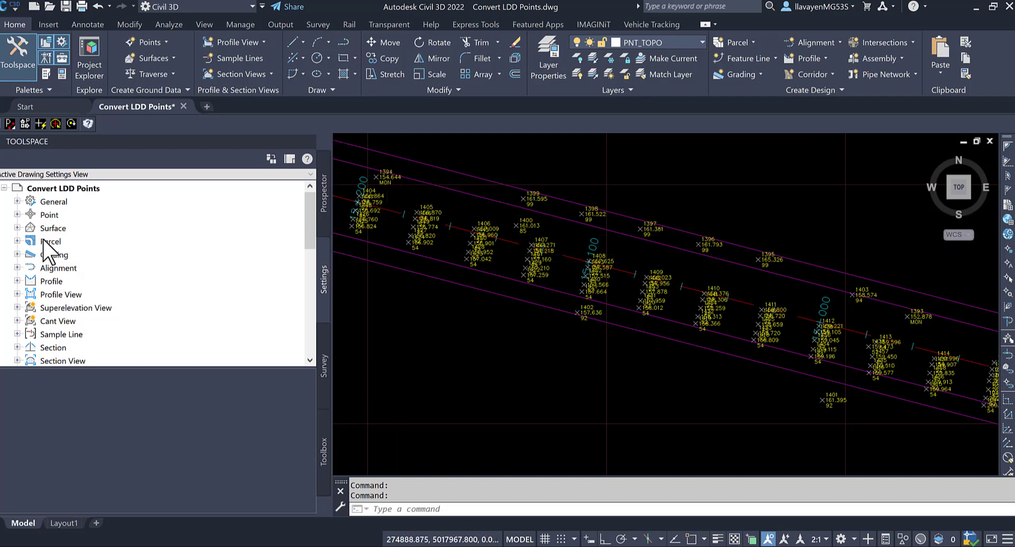
left_click(17, 214)
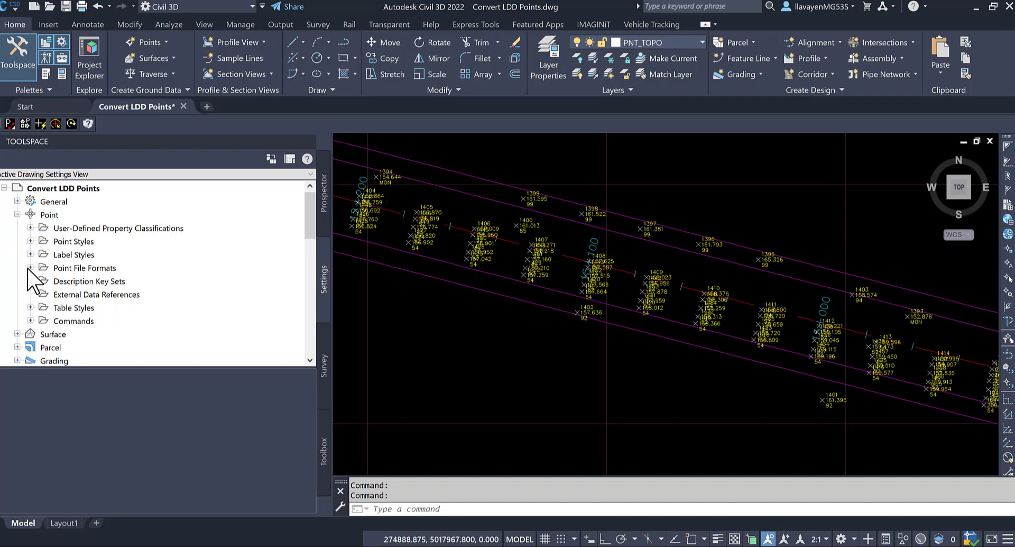
left_click(67, 281)
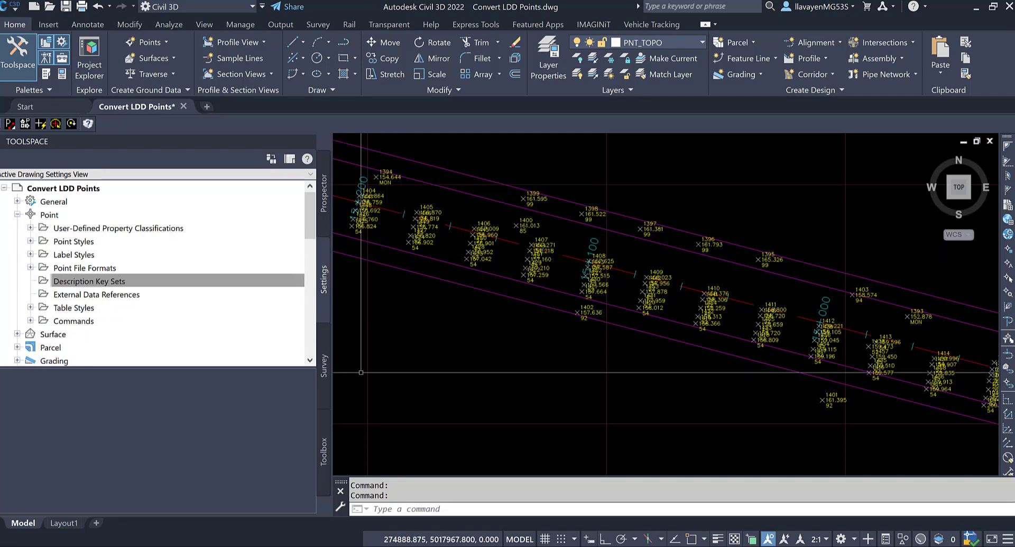
right_click(199, 288)
left_click(255, 307)
left_click(282, 338)
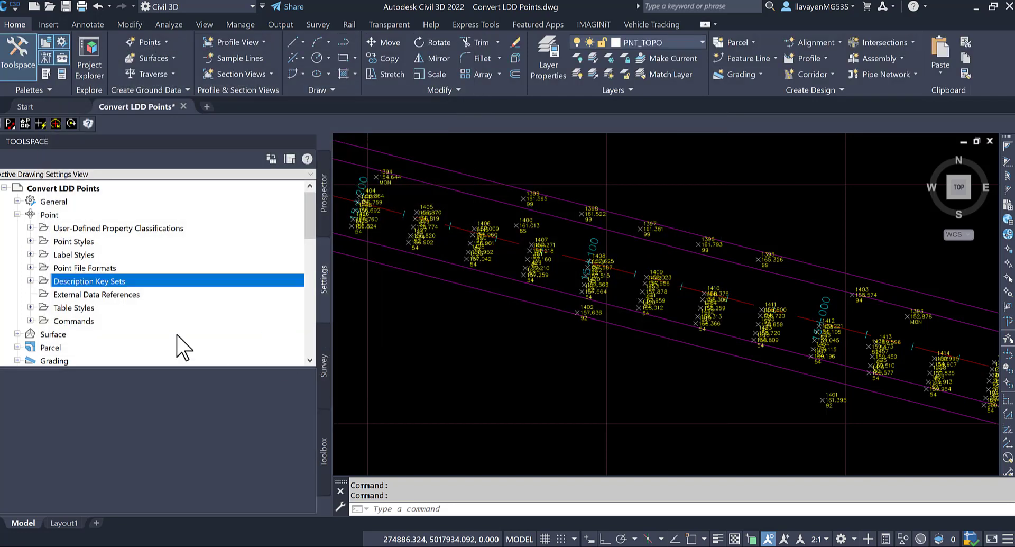
Edit the new set's key, giving it the code MON* and enabling the style override
left_click(31, 281)
left_click(96, 294)
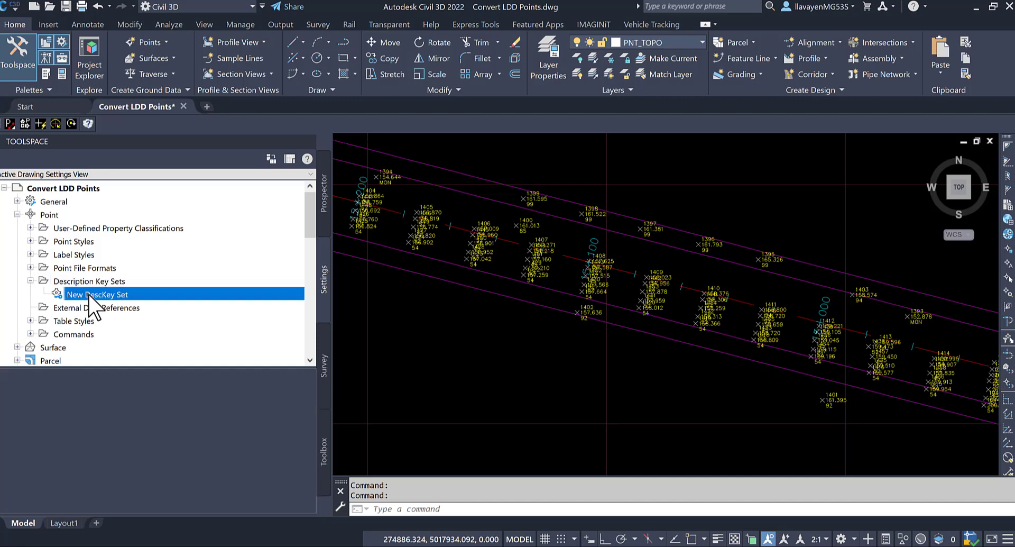
right_click(186, 295)
left_click(231, 316)
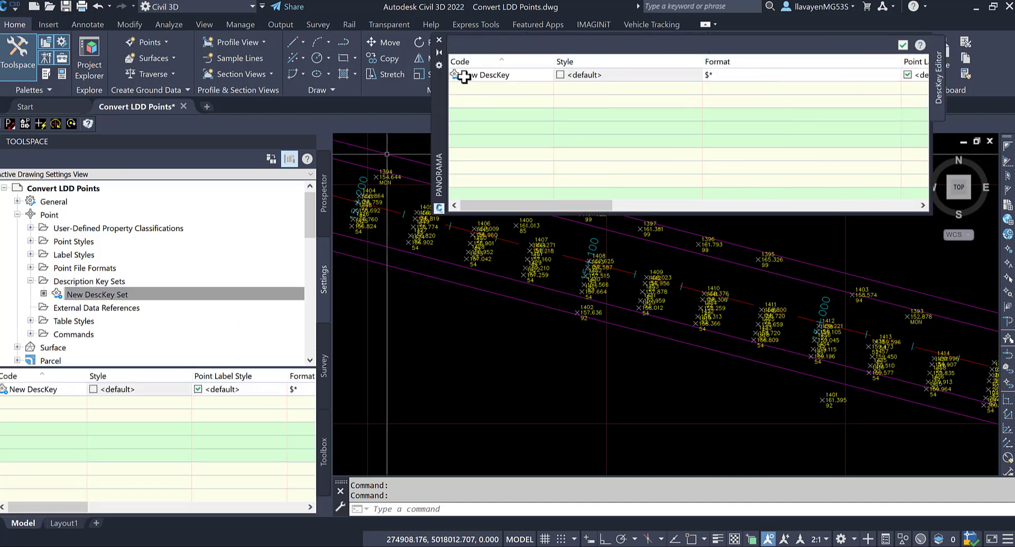
left_click(464, 76)
left_click(493, 80)
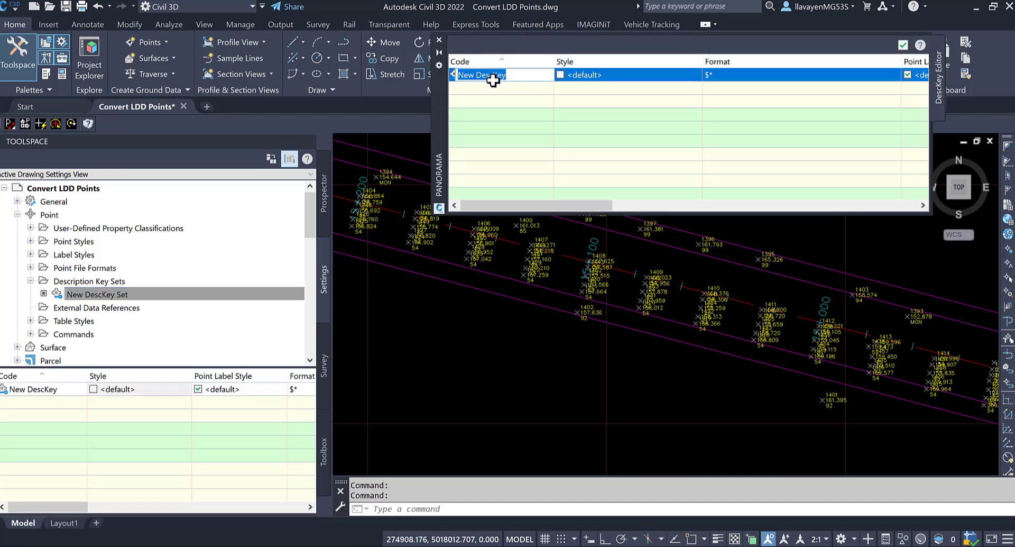
type("MON*")
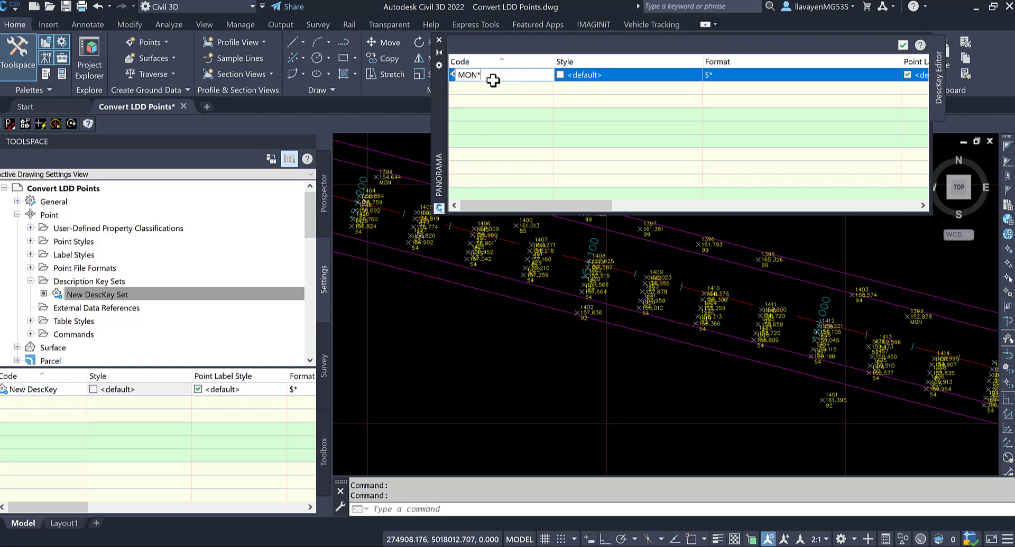
left_click(560, 74)
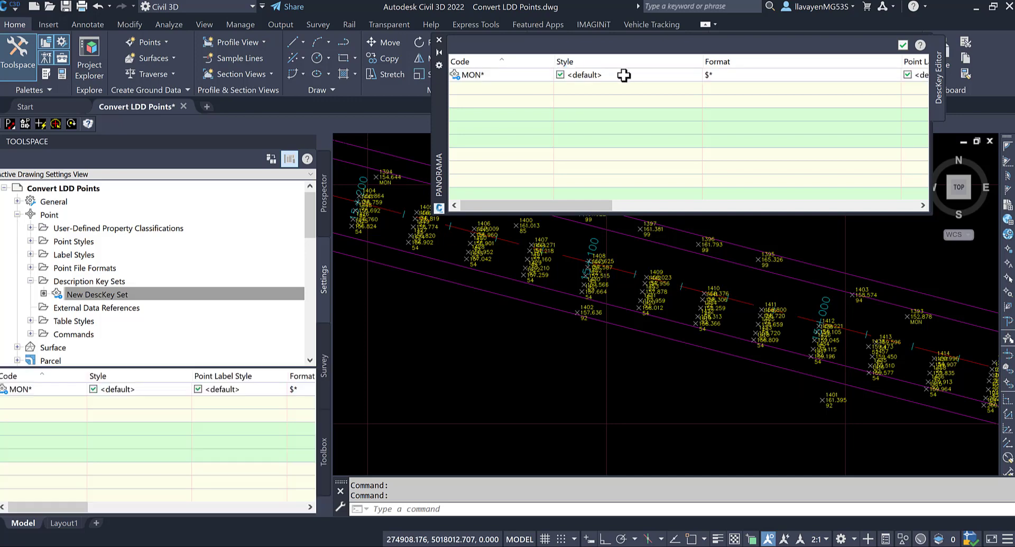
Assign the MON point style to the MON* key and close the key editor
left_click(614, 74)
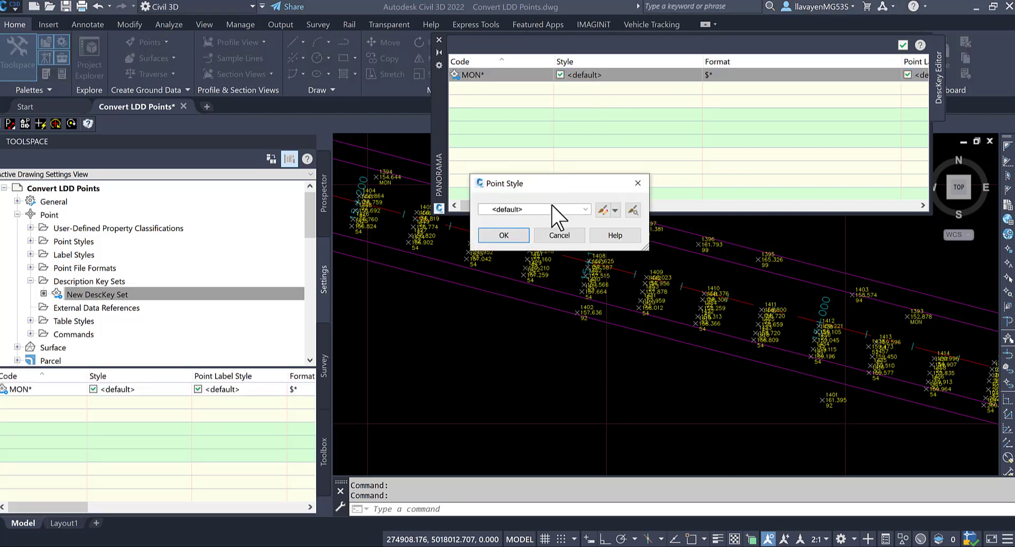
left_click(557, 209)
left_click(513, 221)
left_click(507, 234)
left_click_drag(437, 125, 333, 319)
left_click(798, 239)
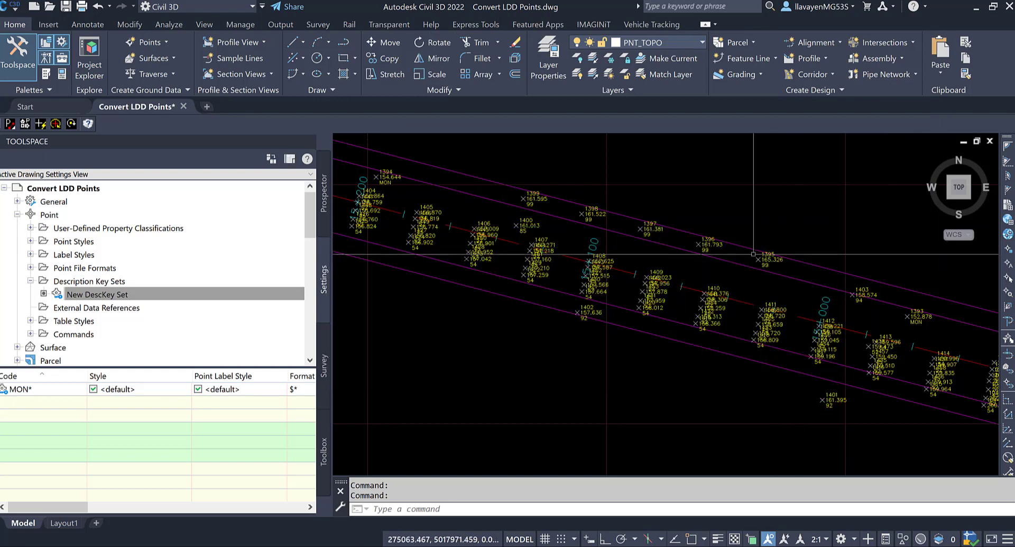
left_click(159, 294)
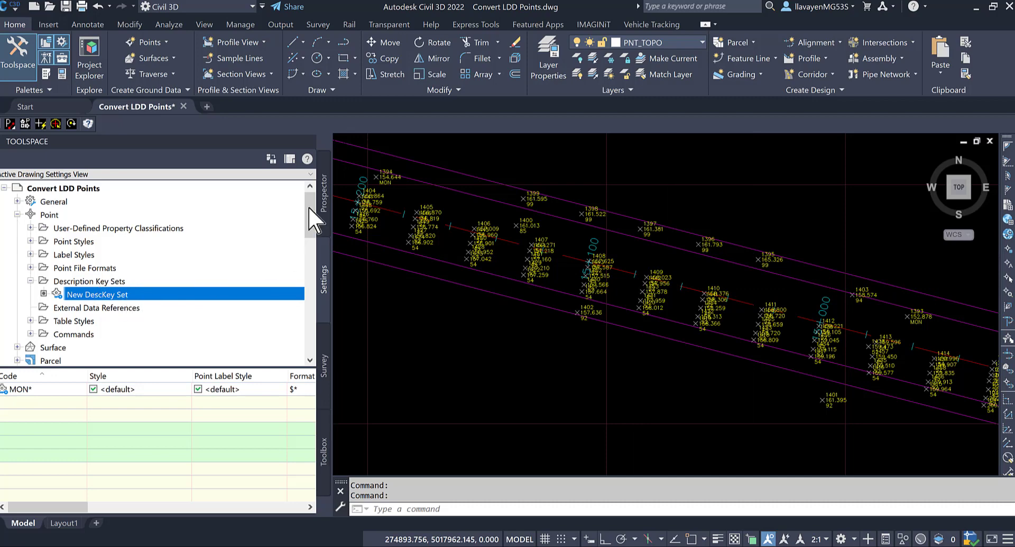
Apply Description Keys to the _All Points group and zoom in to check point 1394's MON style
left_click(324, 209)
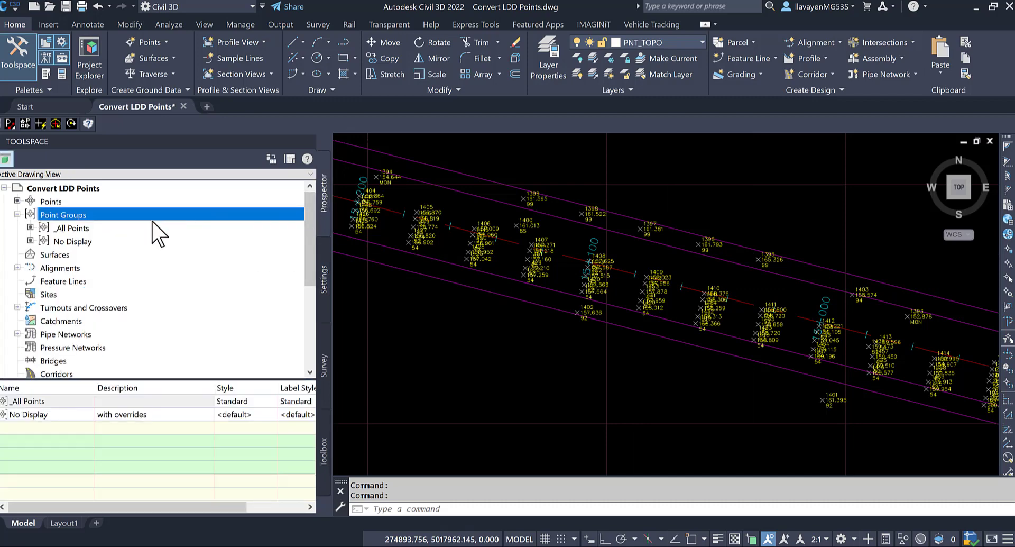
left_click(132, 228)
right_click(133, 228)
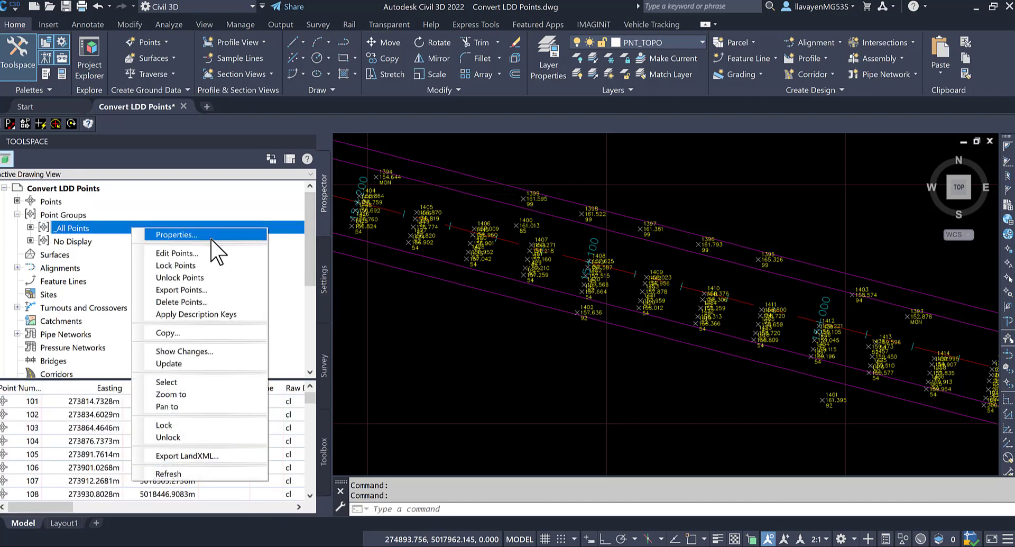
left_click(233, 315)
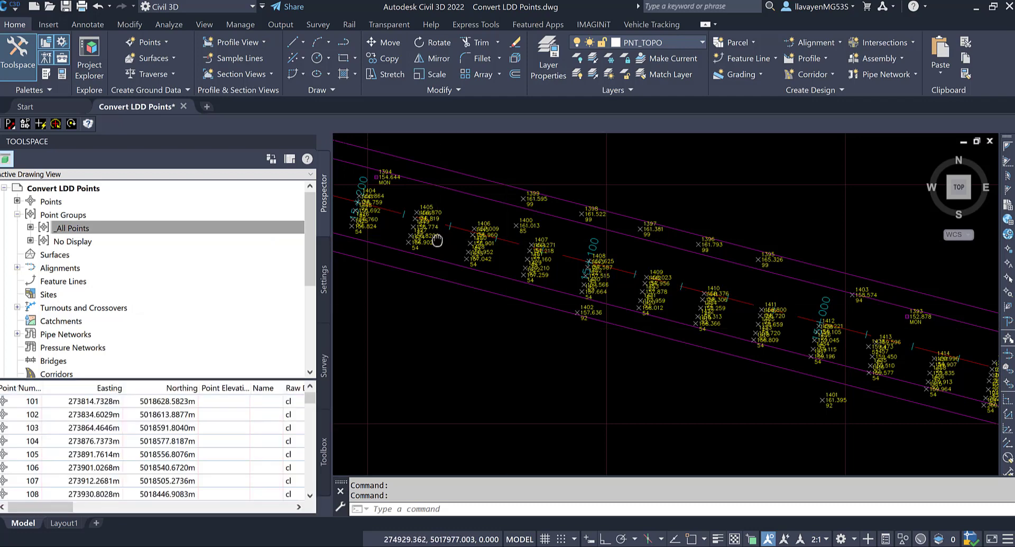
scroll(509, 209, "up", 6)
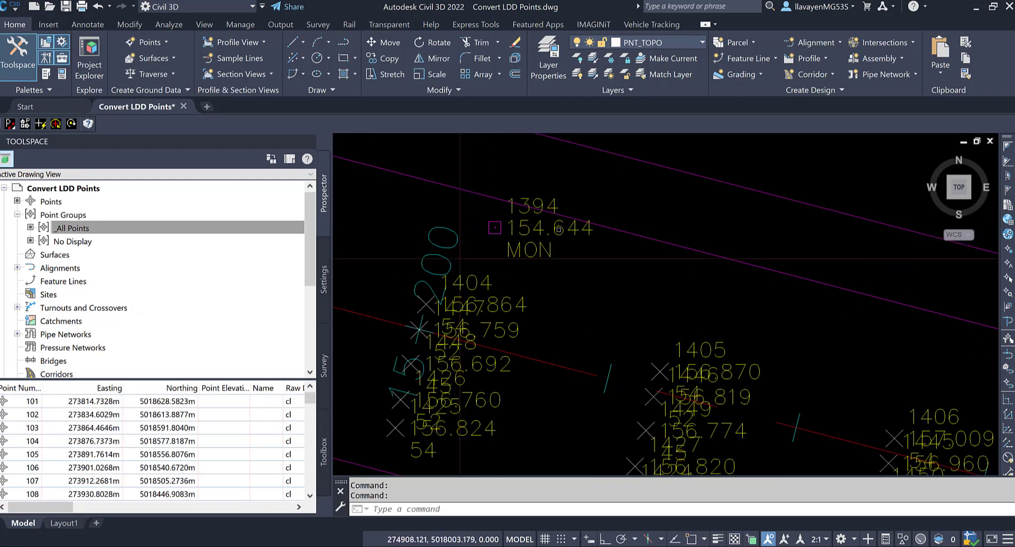
mouse_move(541, 223)
scroll(542, 223, "down", 3)
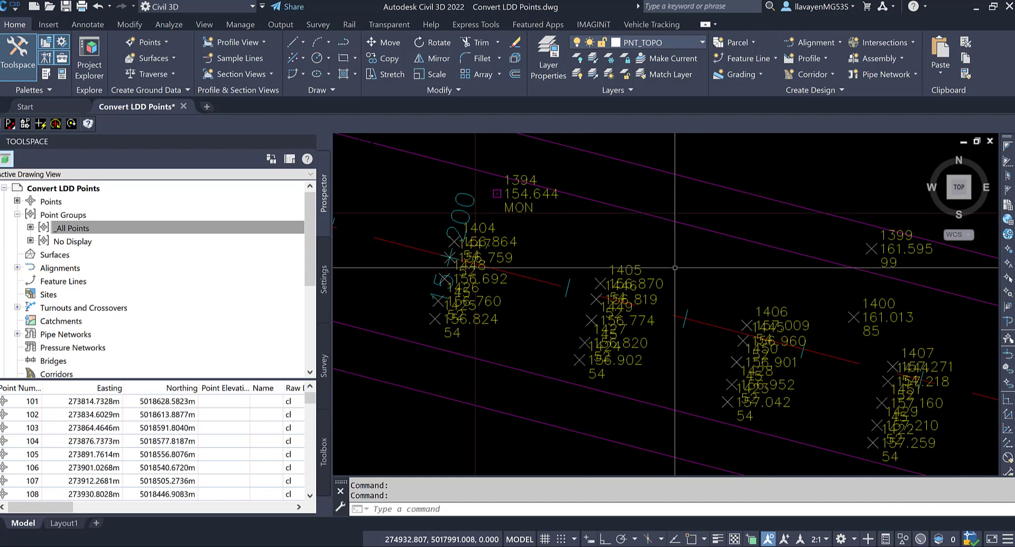
key("Up")
scroll(676, 388, "up", 2)
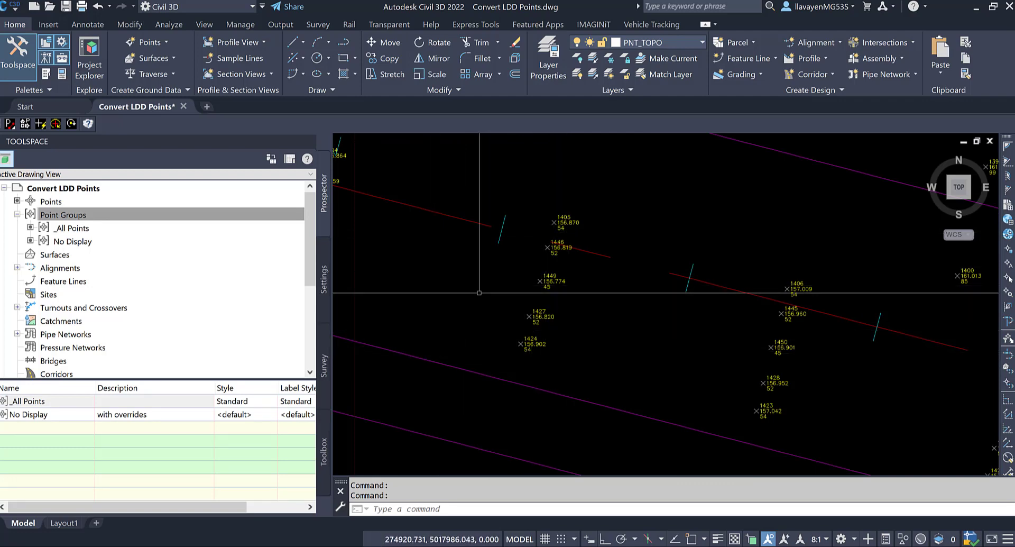
Start a new point group named Roadway
left_click(138, 214)
right_click(139, 214)
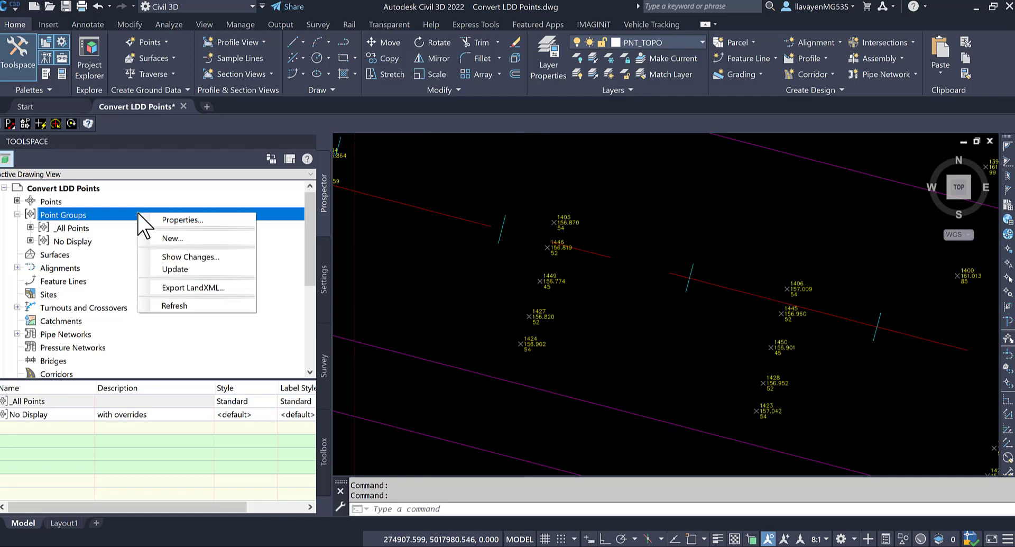
left_click(175, 239)
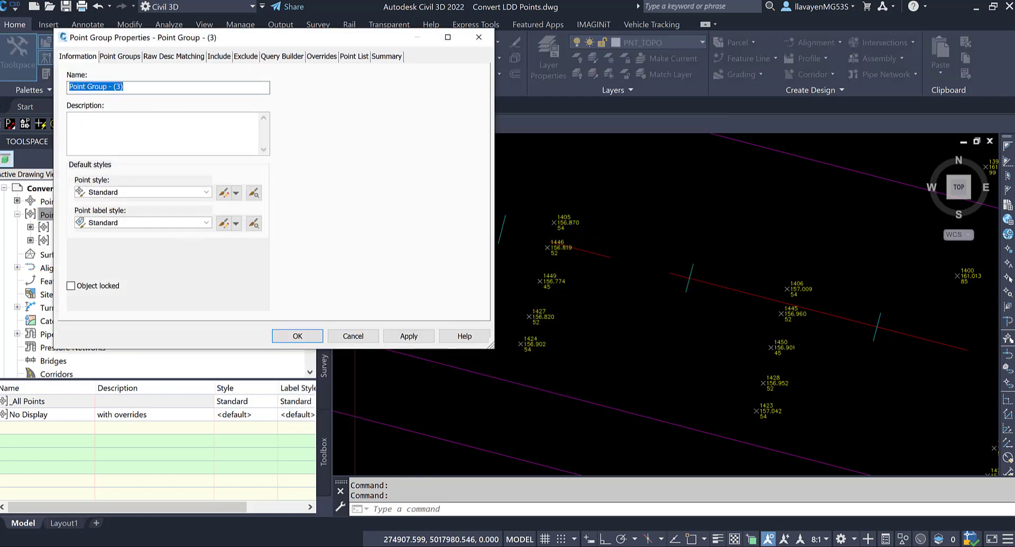
type("Roadway")
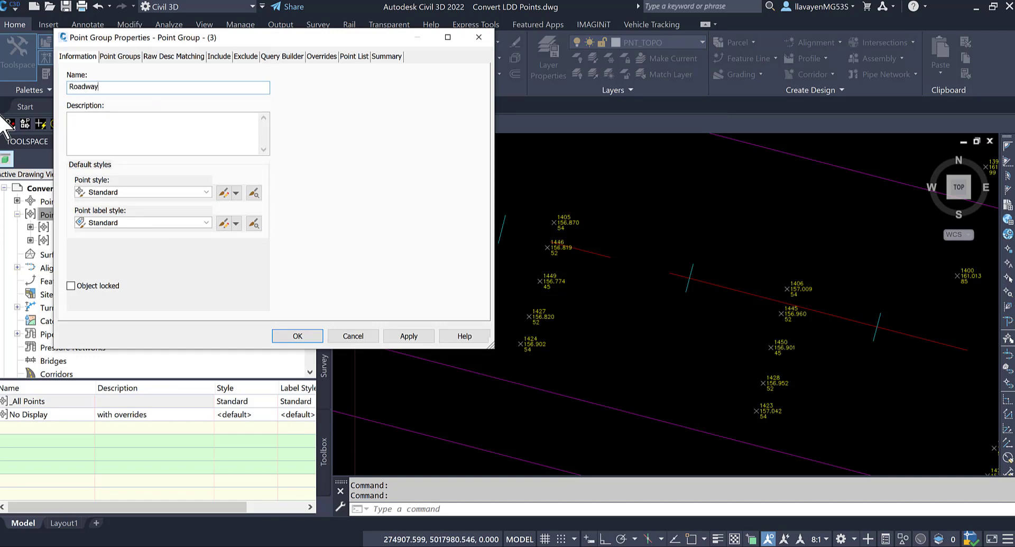
Include points with raw descriptions 54,45,52, review the Point List, and create the group
left_click(230, 56)
left_click(166, 176)
left_click(218, 175)
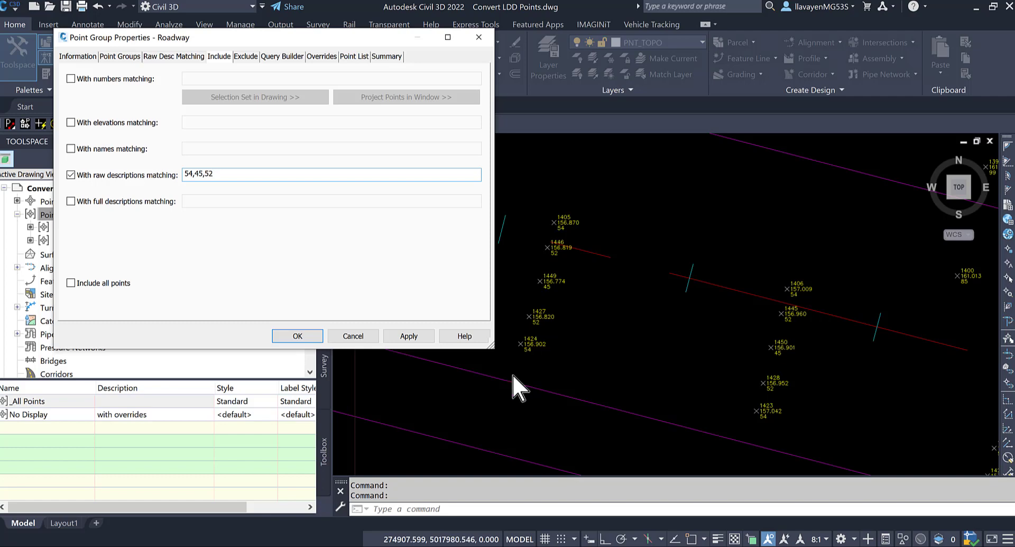
left_click(354, 56)
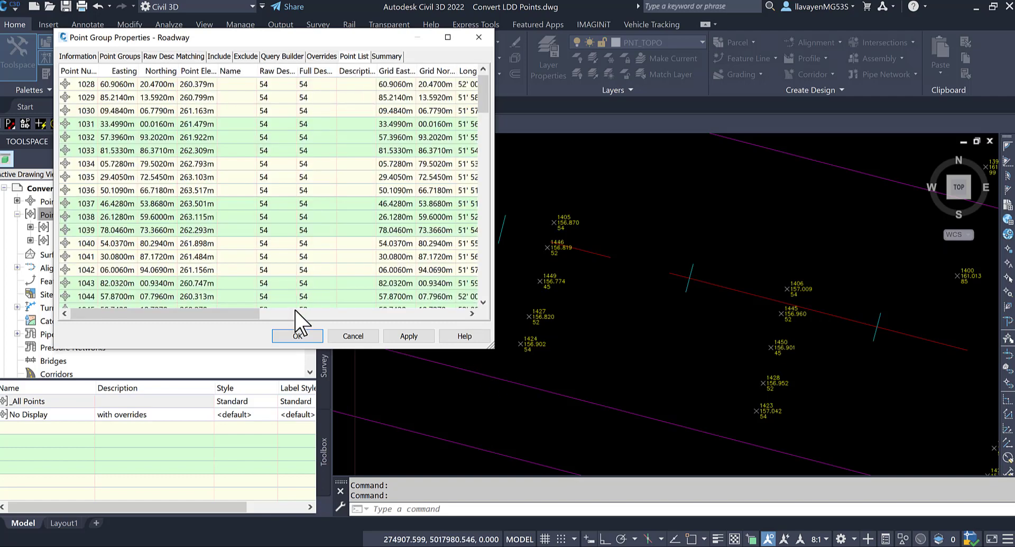
left_click(299, 336)
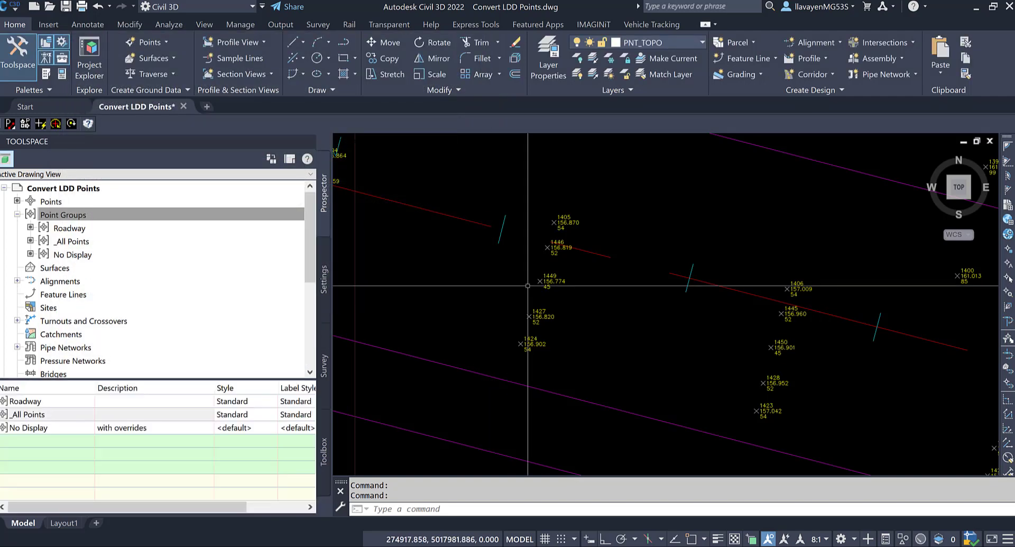
scroll(528, 286, "down", 5)
middle_click_drag(528, 286, 612, 282)
scroll(612, 281, "down", 4)
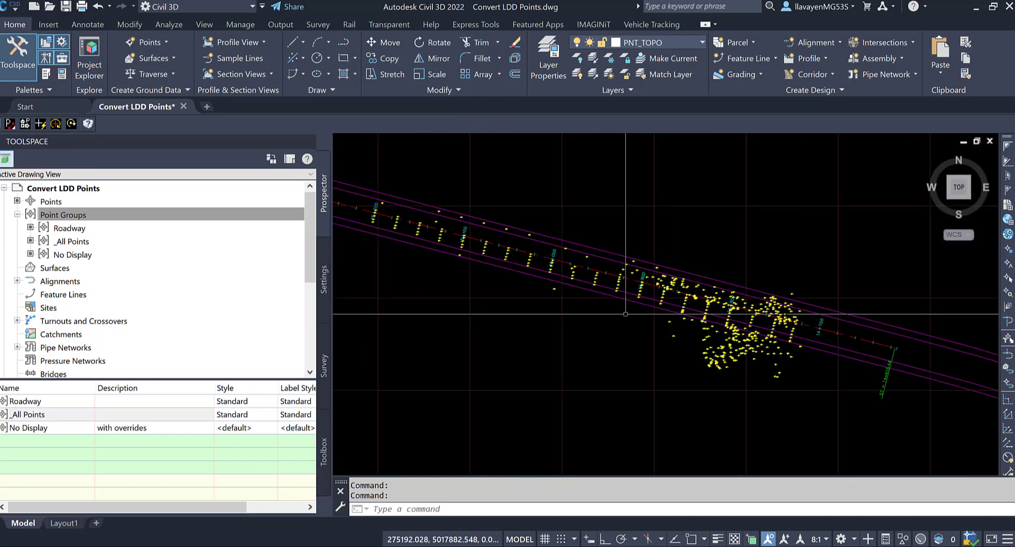
Set the point group order to Roadway, No Display, _All Points and apply it
right_click(135, 215)
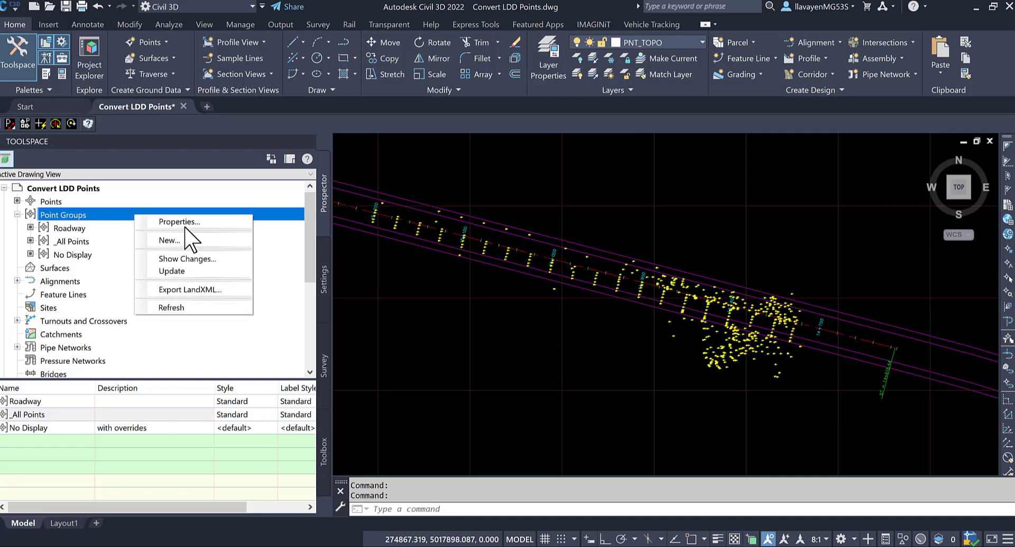
left_click(180, 222)
left_click(243, 243)
left_click(416, 229)
left_click(416, 263)
left_click(231, 379)
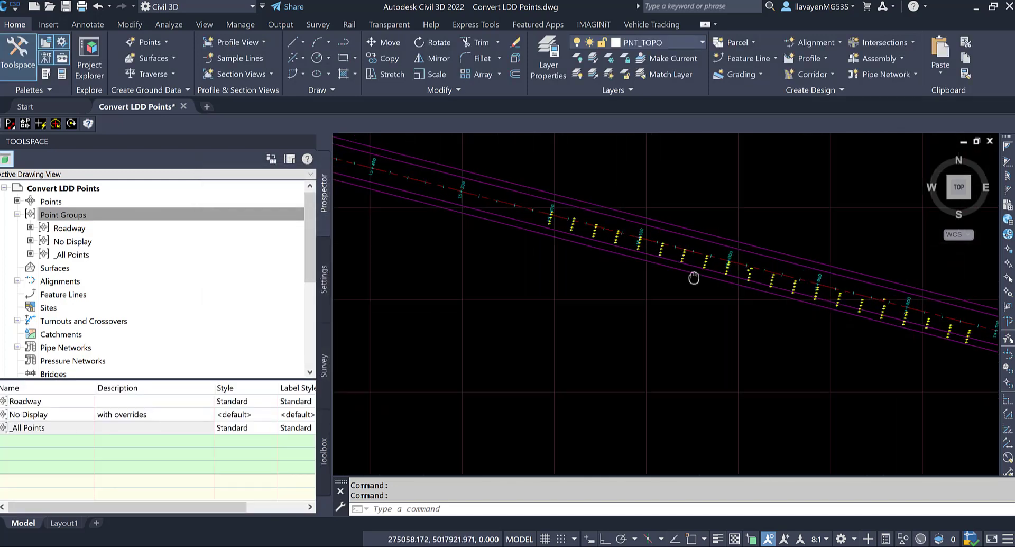
scroll(584, 290, "up", 4)
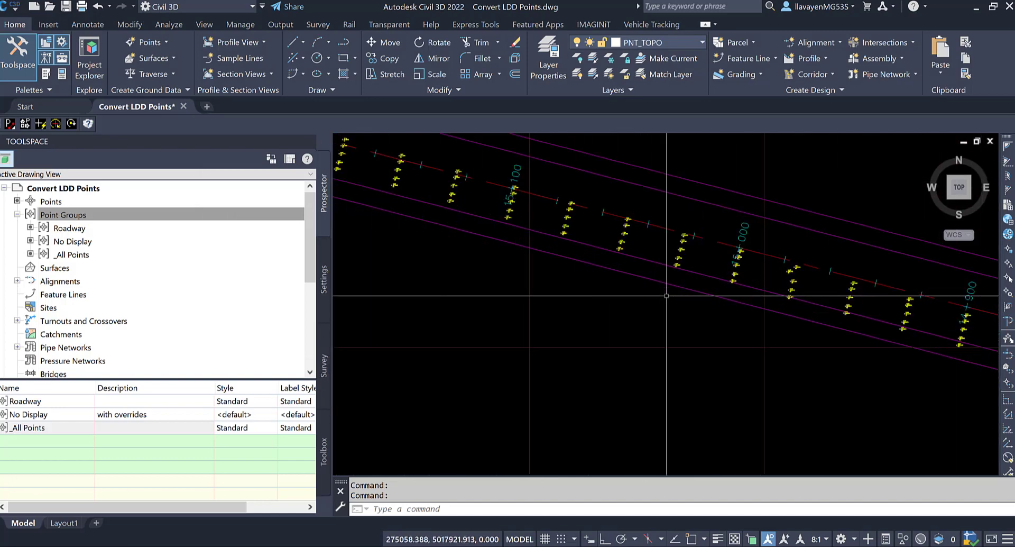
Create TIN surface Surface1 with default settings and expand its Definition in Prospector
right_click(51, 269)
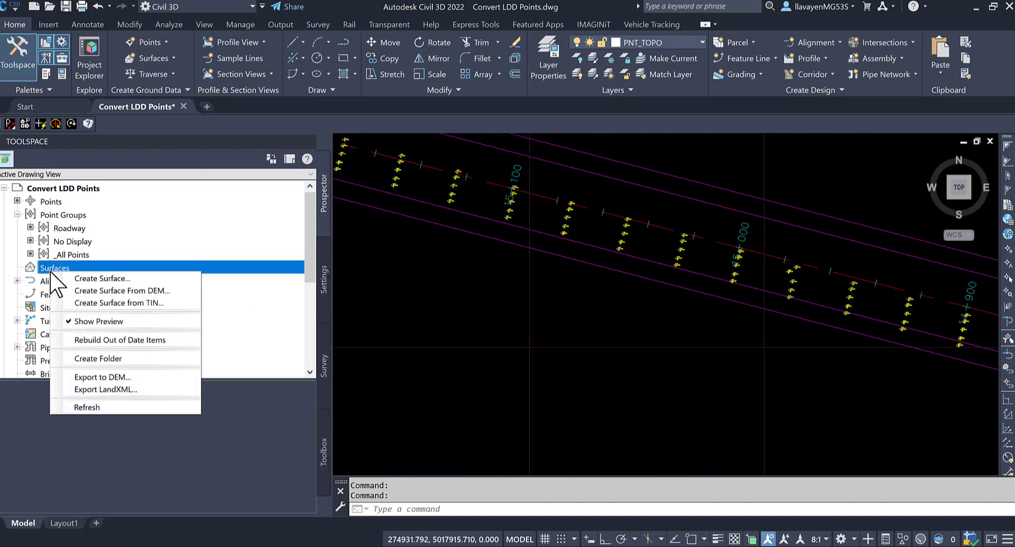
left_click(108, 278)
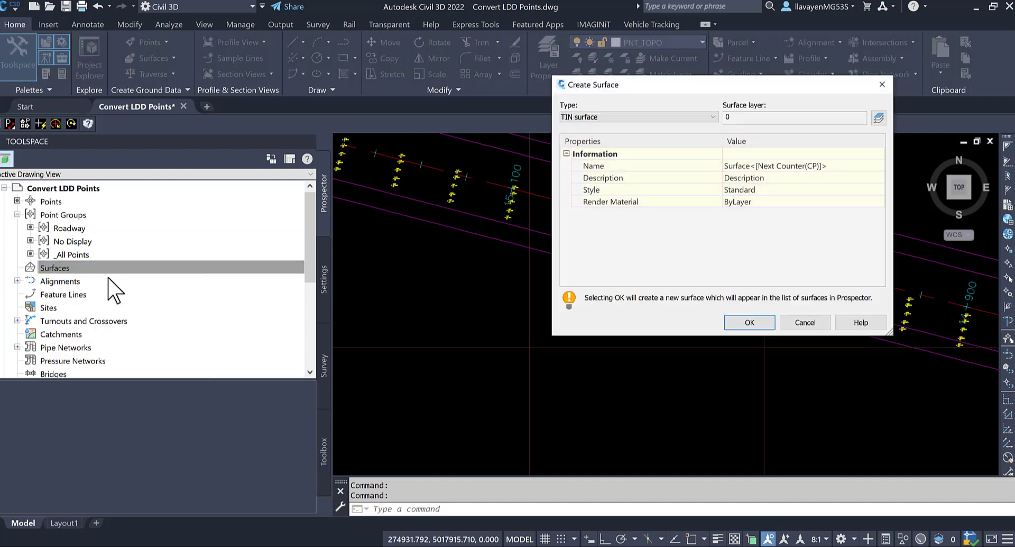
left_click(747, 322)
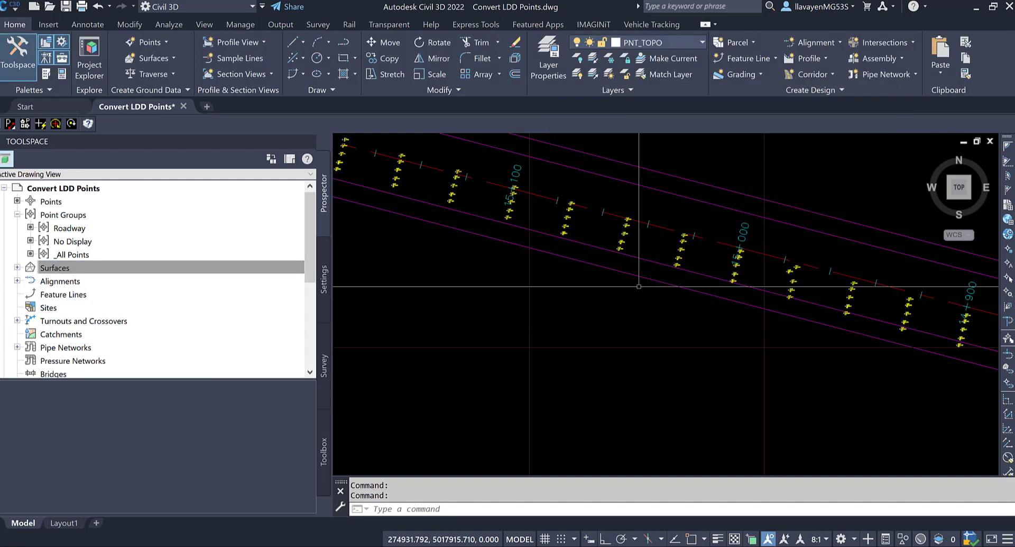
left_click(17, 267)
left_click(31, 281)
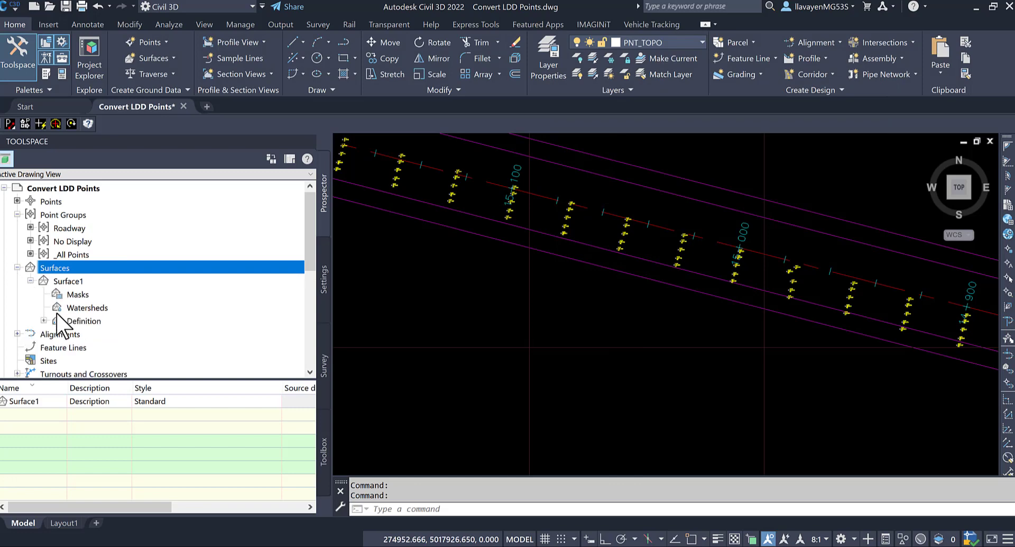
left_click(44, 321)
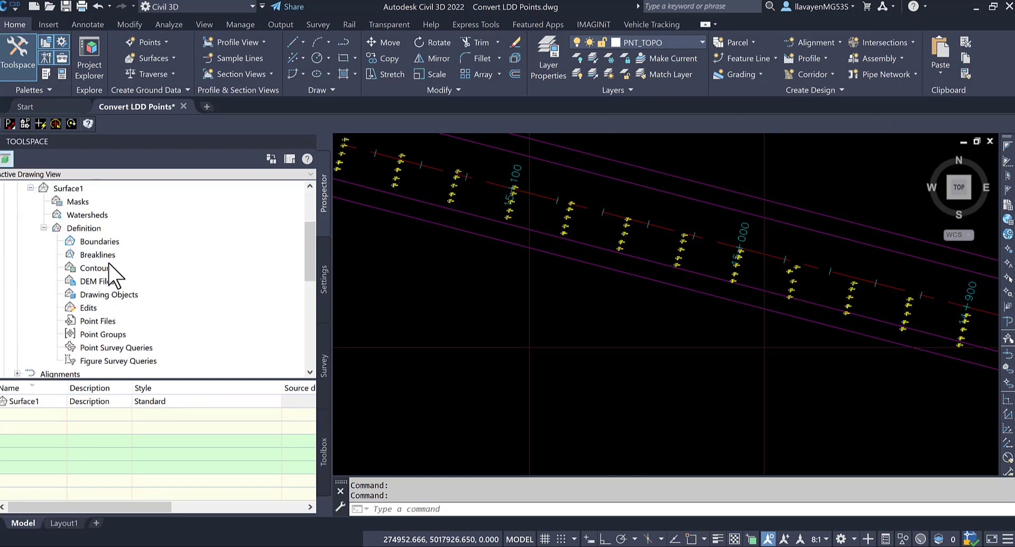
Add the Roadway point group to Surface1's Point Groups definition
left_click(111, 337)
right_click(110, 337)
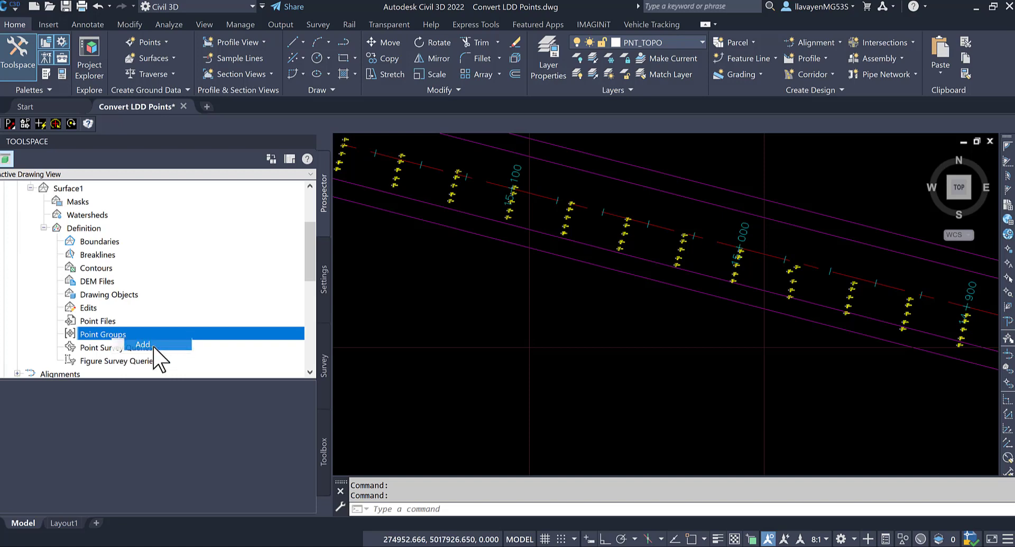
left_click(154, 347)
left_click(234, 221)
left_click(242, 377)
Pan to the hatched road section and bring up the actions for Surface1 in the drawing
scroll(704, 296, "down", 2)
mouse_move(771, 324)
middle_mouse_down()
mouse_move(623, 275)
mouse_move(551, 263)
middle_mouse_up()
scroll(551, 259, "up", 4)
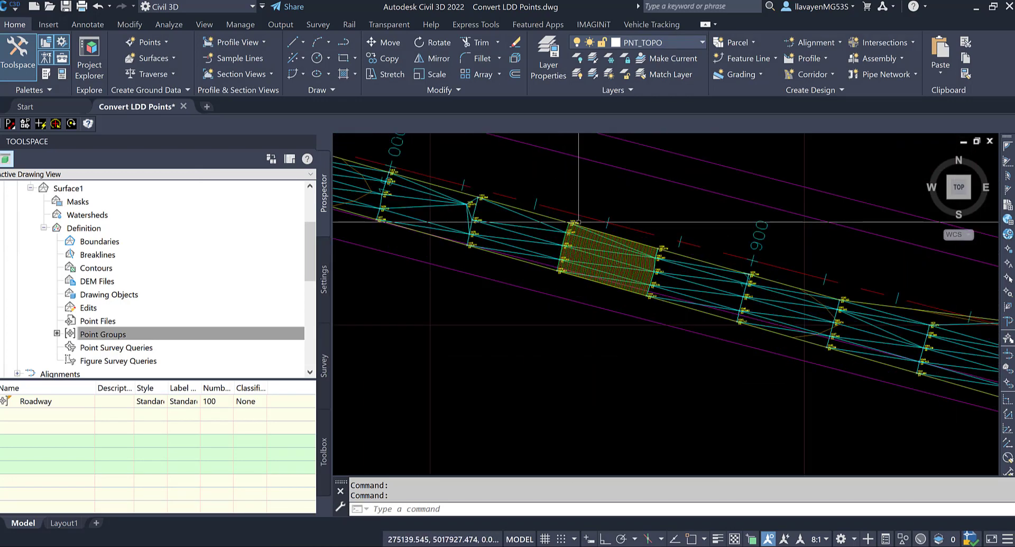
left_click(525, 230)
right_click(525, 231)
left_click(584, 407)
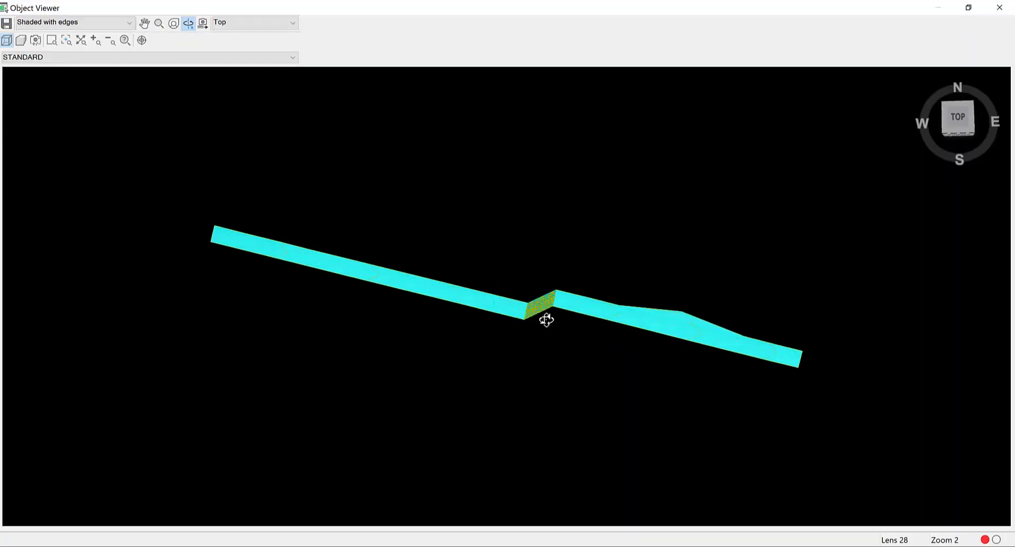
left_click_drag(547, 320, 613, 292)
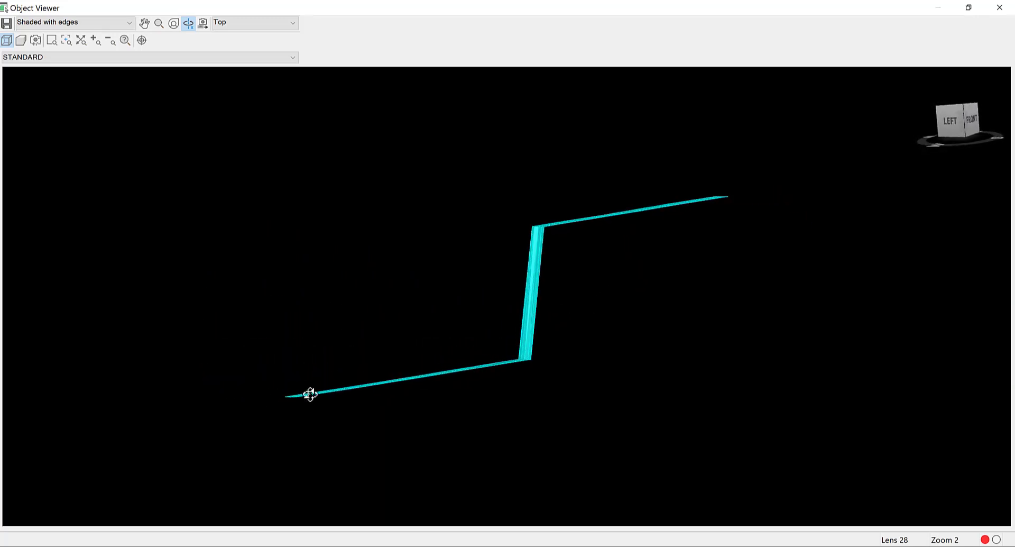
left_click_drag(534, 366, 465, 236)
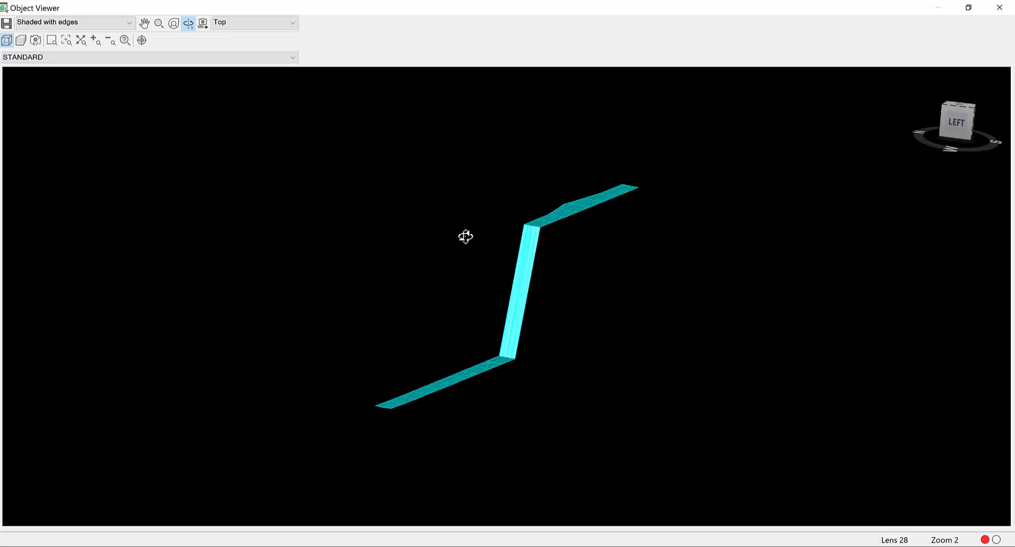
left_click(1000, 7)
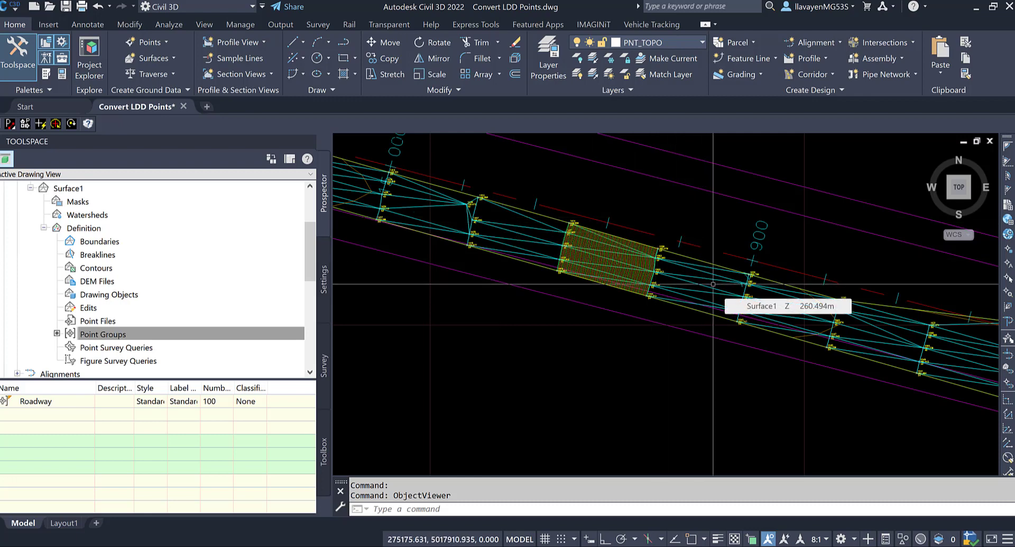
scroll(614, 259, "down", 5)
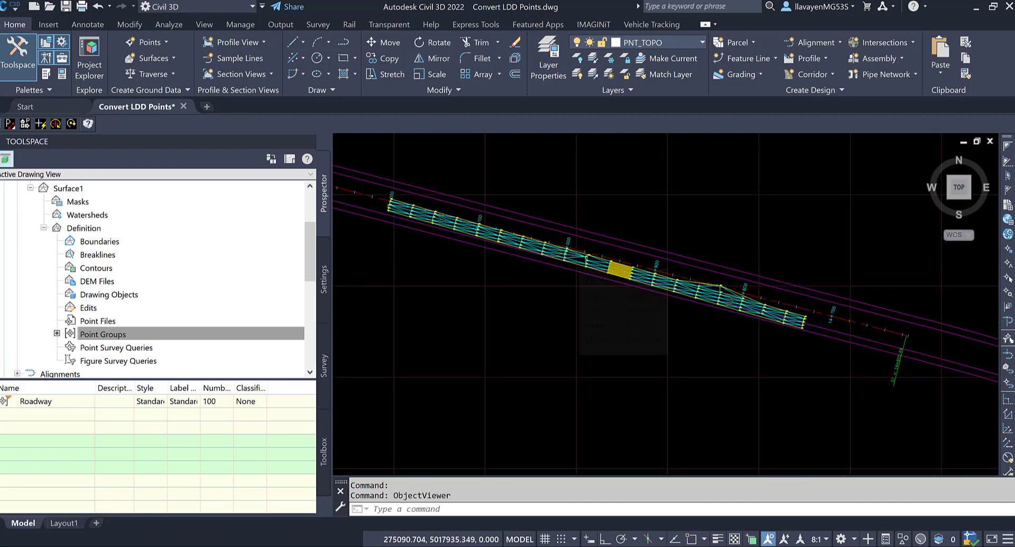